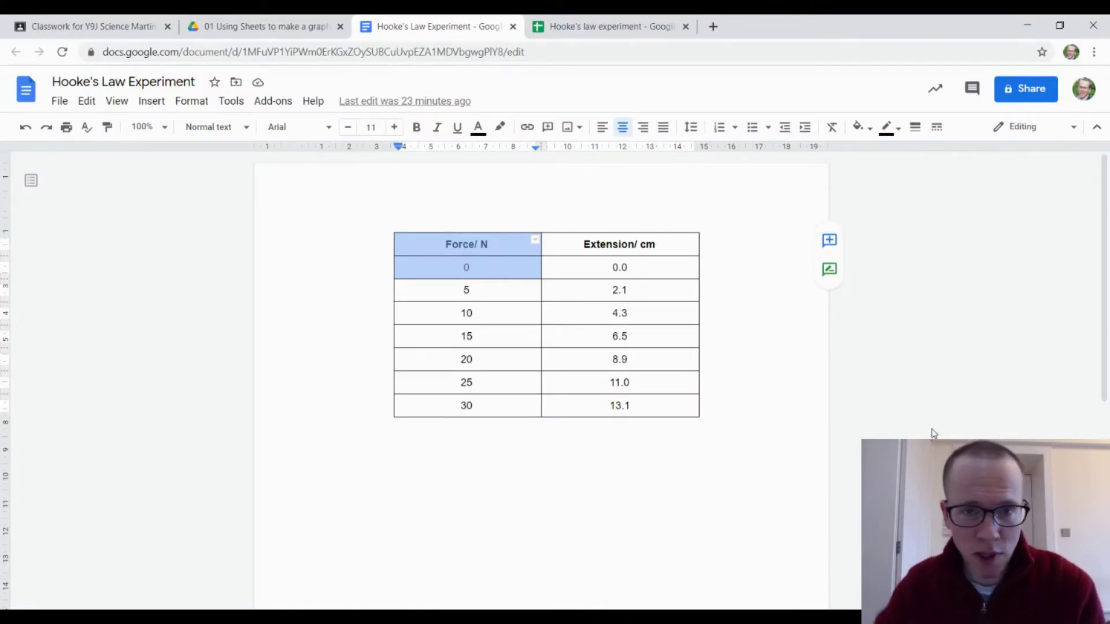
# Select the entire Force/ N and Extension/ cm table in the Hooke's Law Experiment document
pyautogui.click(673, 404)
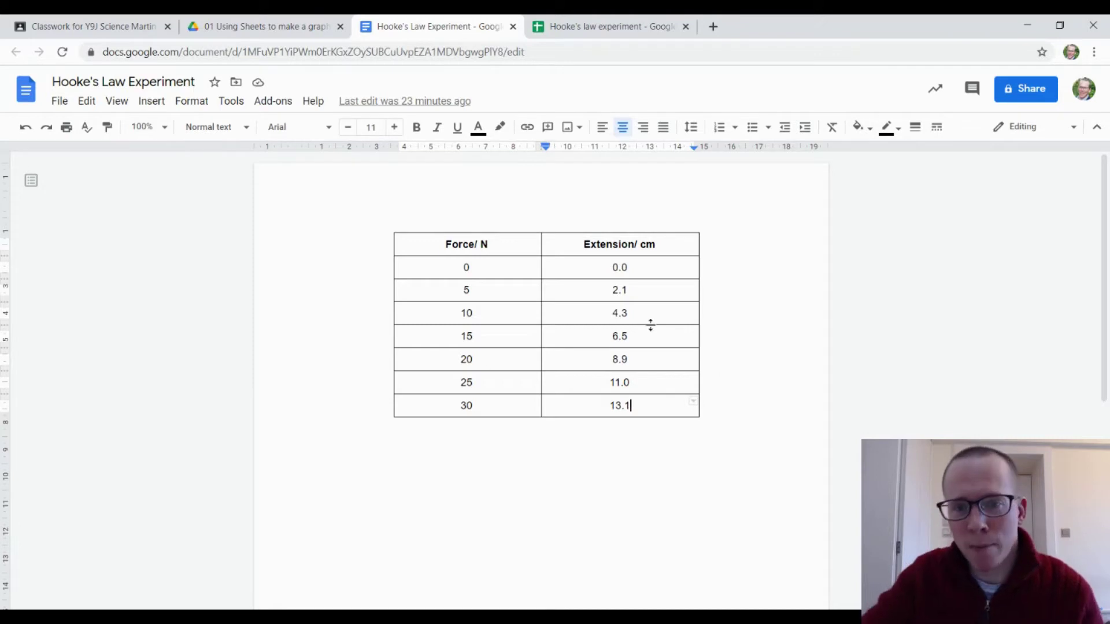
pyautogui.moveTo(634, 406); pyautogui.dragTo(482, 252)
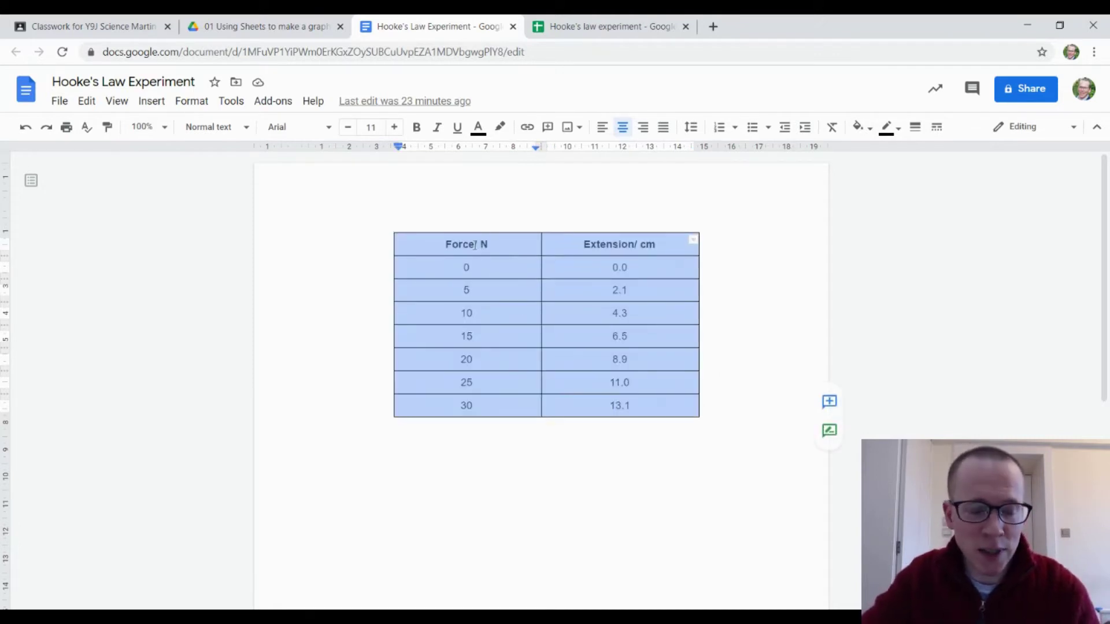
# Copy the table and paste it into the Hooke's law experiment spreadsheet
pyautogui.hotkey('ctrl', 'c')
pyautogui.click(595, 28)
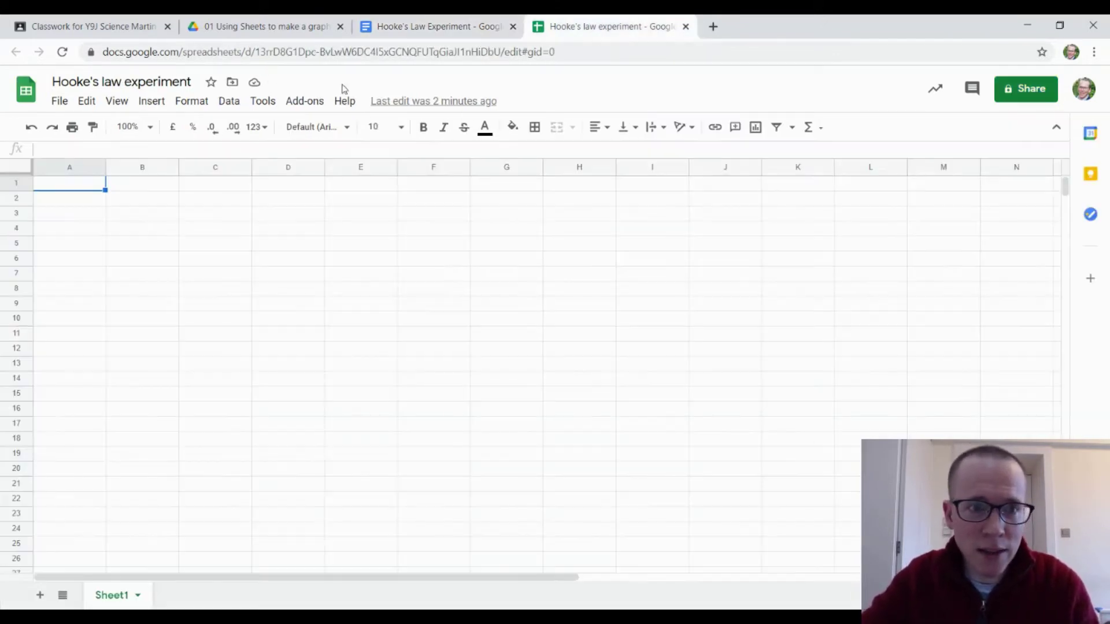
pyautogui.hotkey('ctrl', 'v')
pyautogui.click(274, 285)
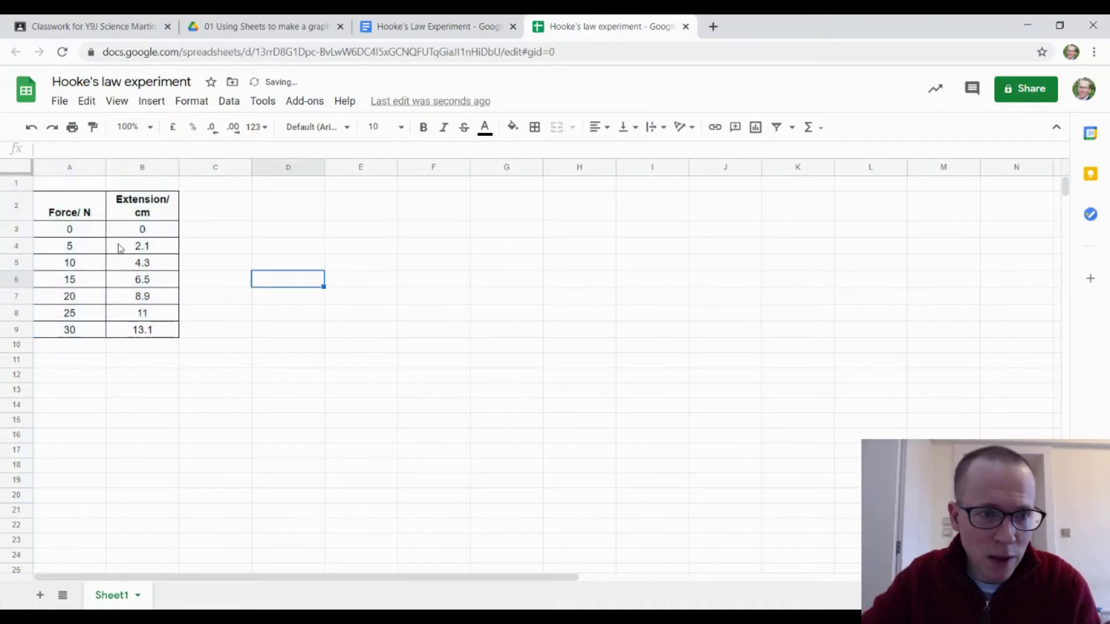
# Insert a scatter chart of the Force/Extension data in A2:B9
pyautogui.moveTo(78, 204); pyautogui.dragTo(160, 331)
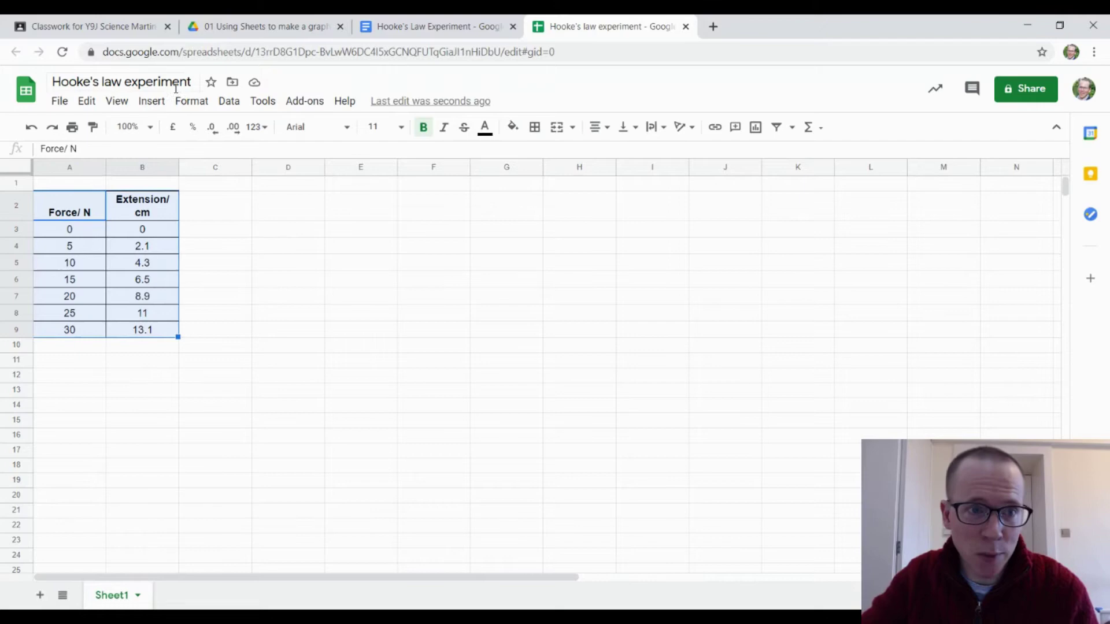
pyautogui.click(151, 101)
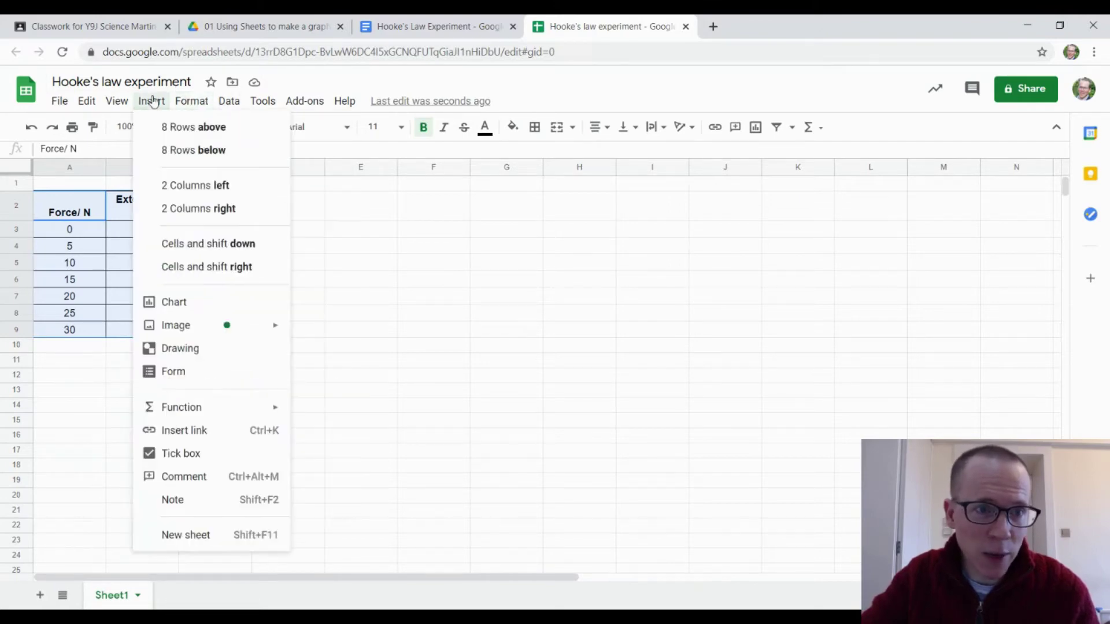
pyautogui.click(178, 301)
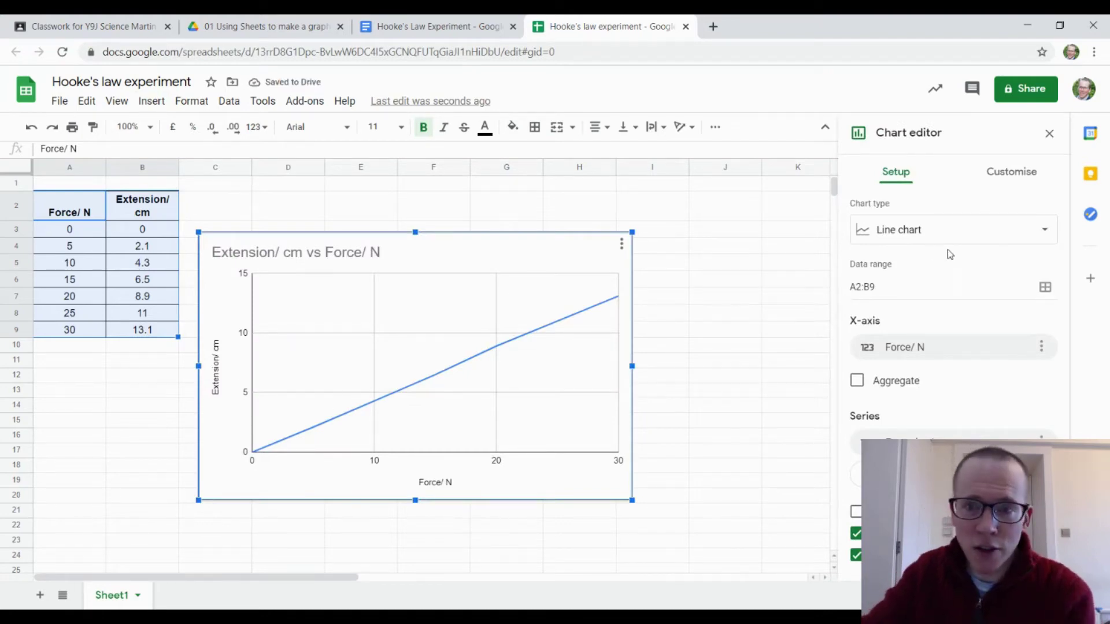
pyautogui.click(966, 231)
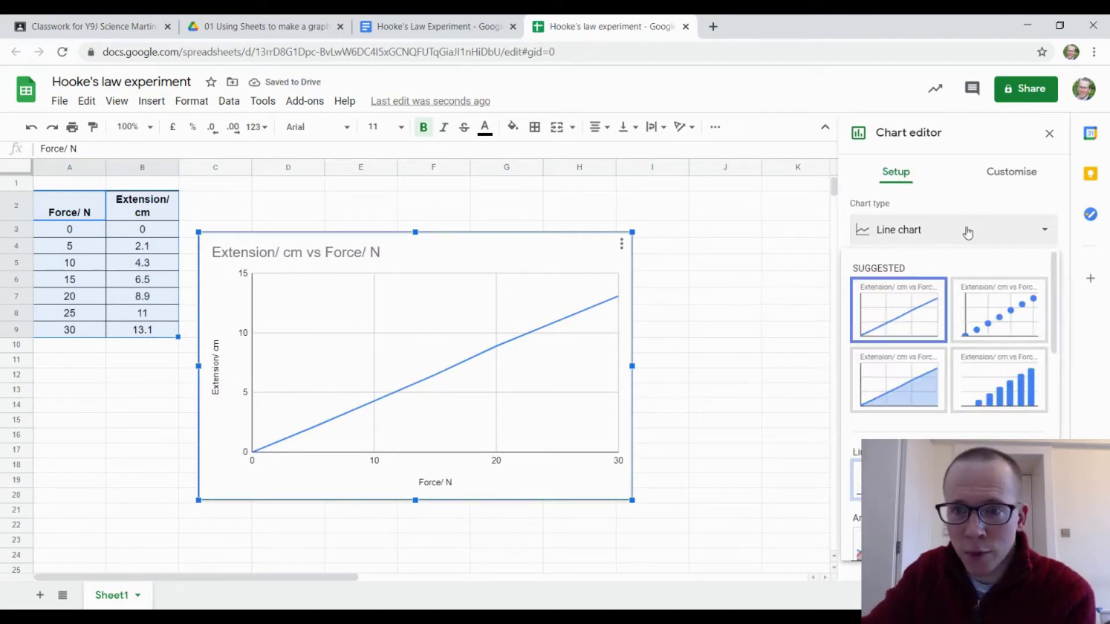
pyautogui.click(991, 303)
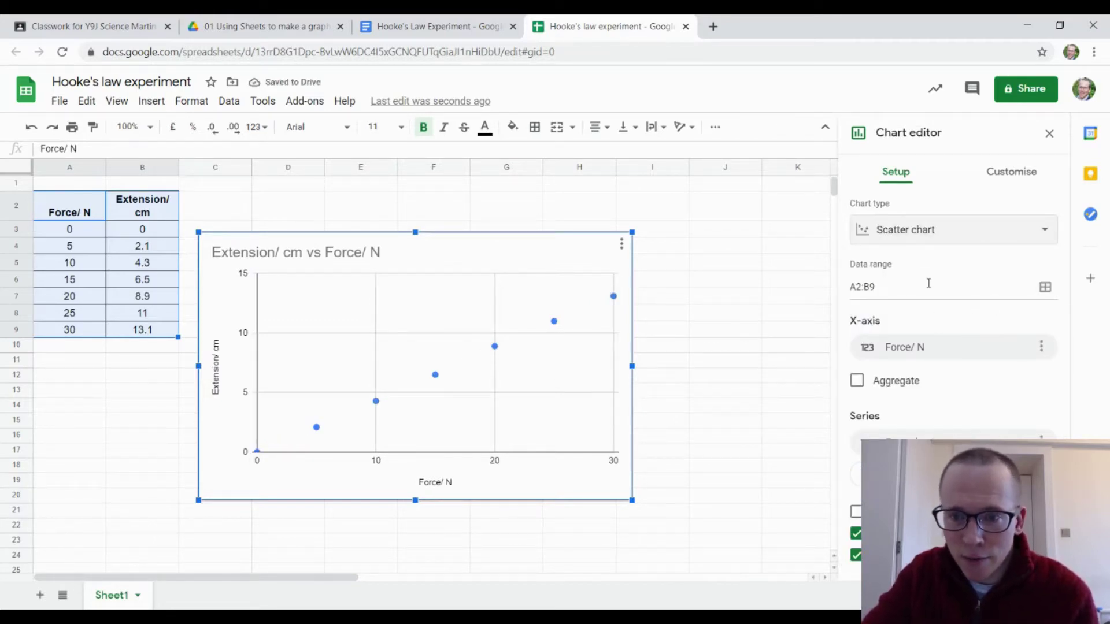
# Format the Extension/ cm series points as black X marks at 10px size
pyautogui.click(1012, 181)
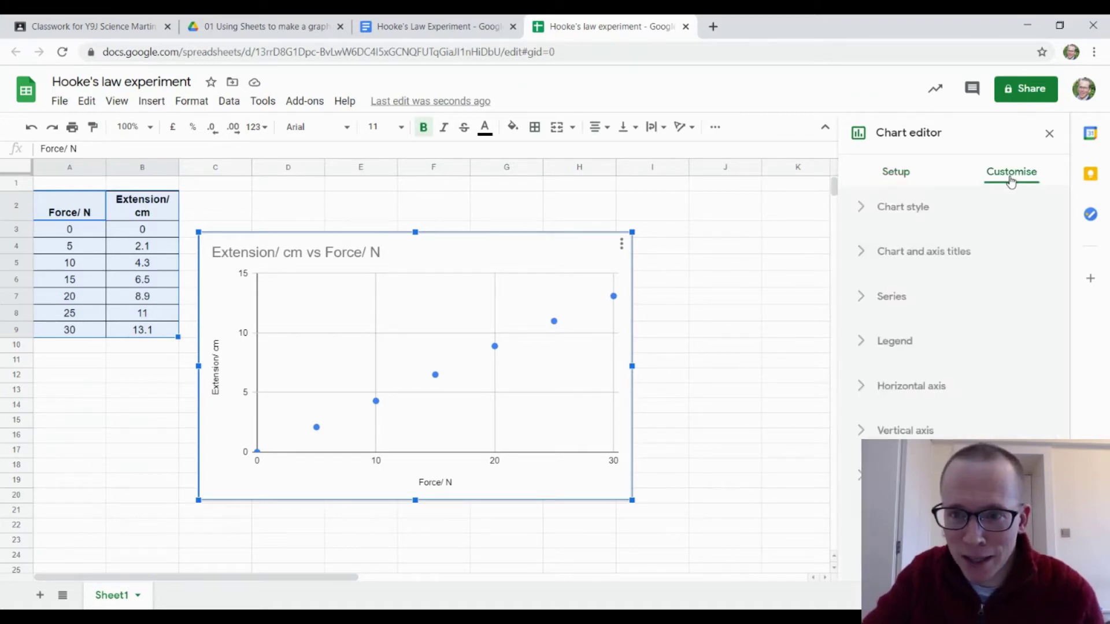
pyautogui.click(902, 298)
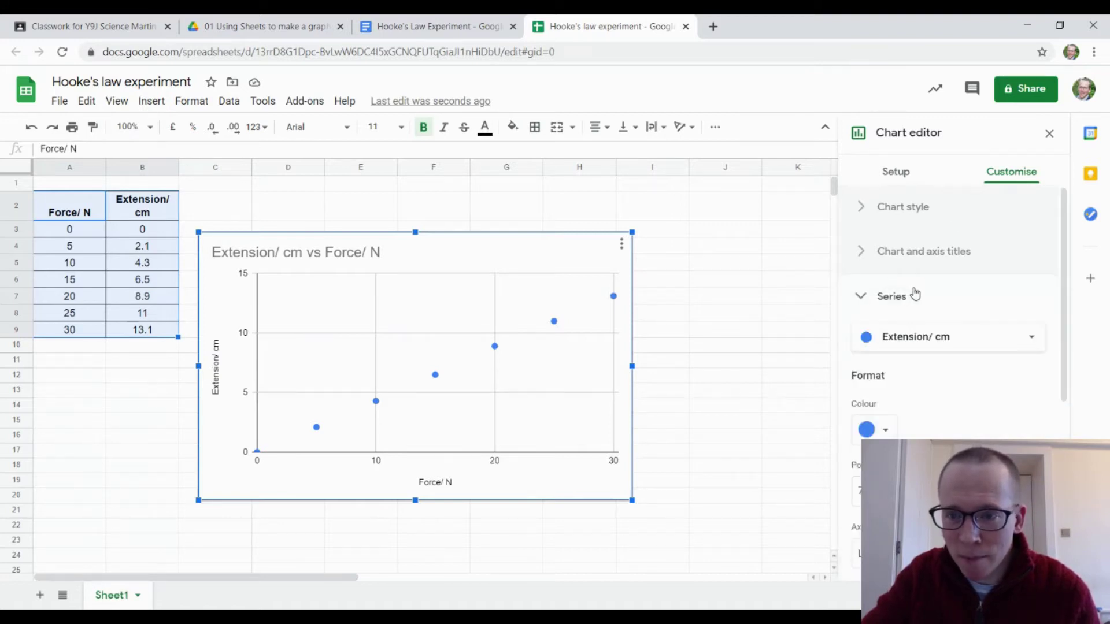
pyautogui.scroll(-1, 917, 293)
pyautogui.click(1018, 431)
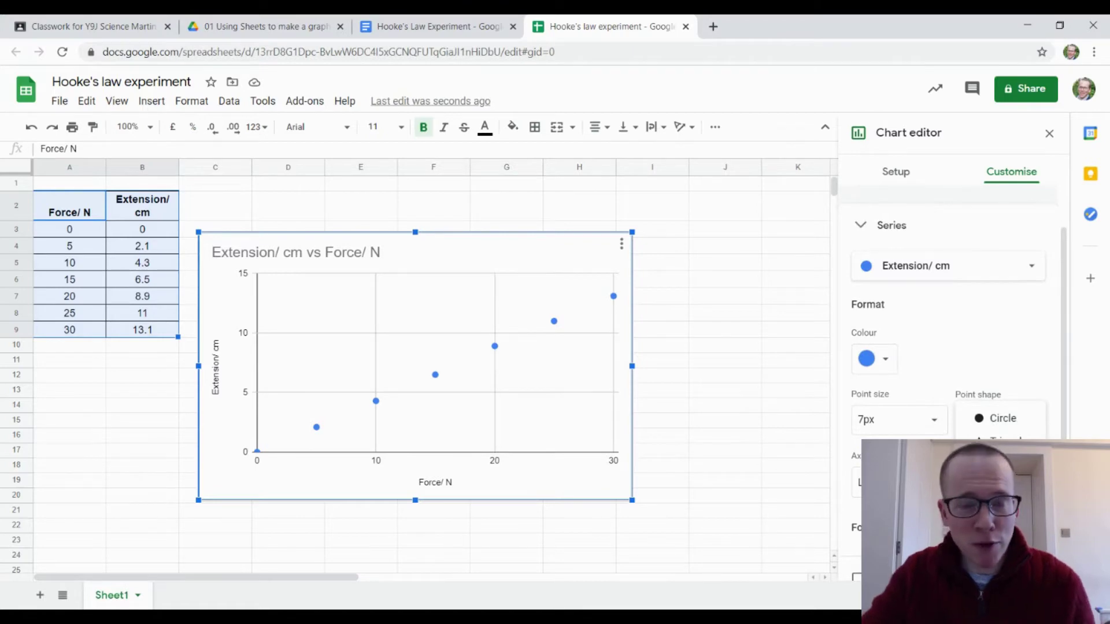
pyautogui.click(988, 456)
pyautogui.click(885, 359)
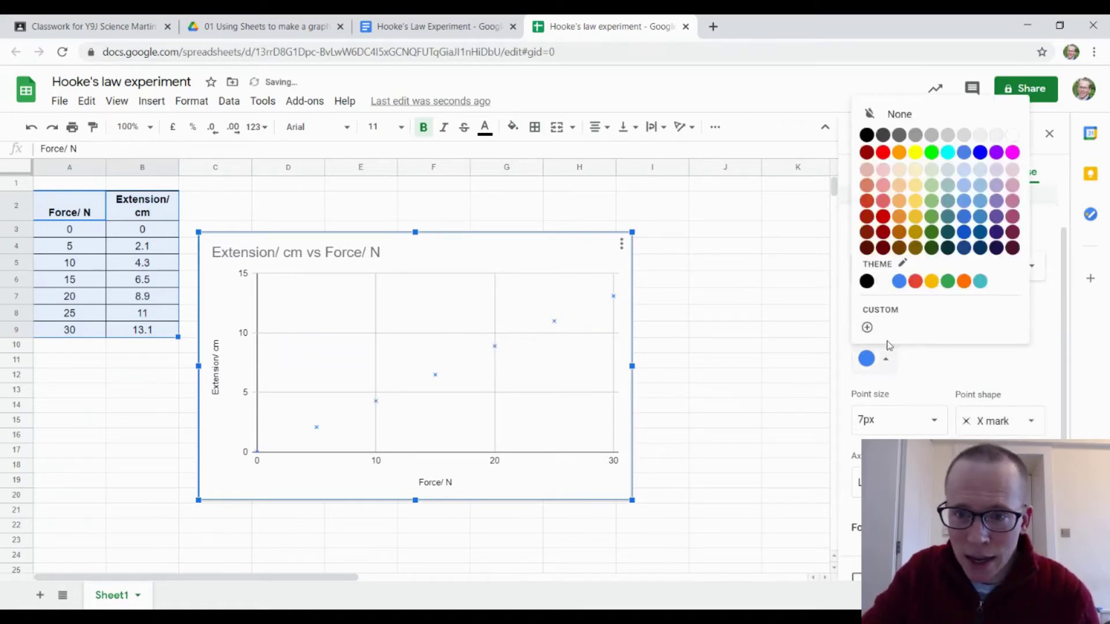
pyautogui.click(866, 281)
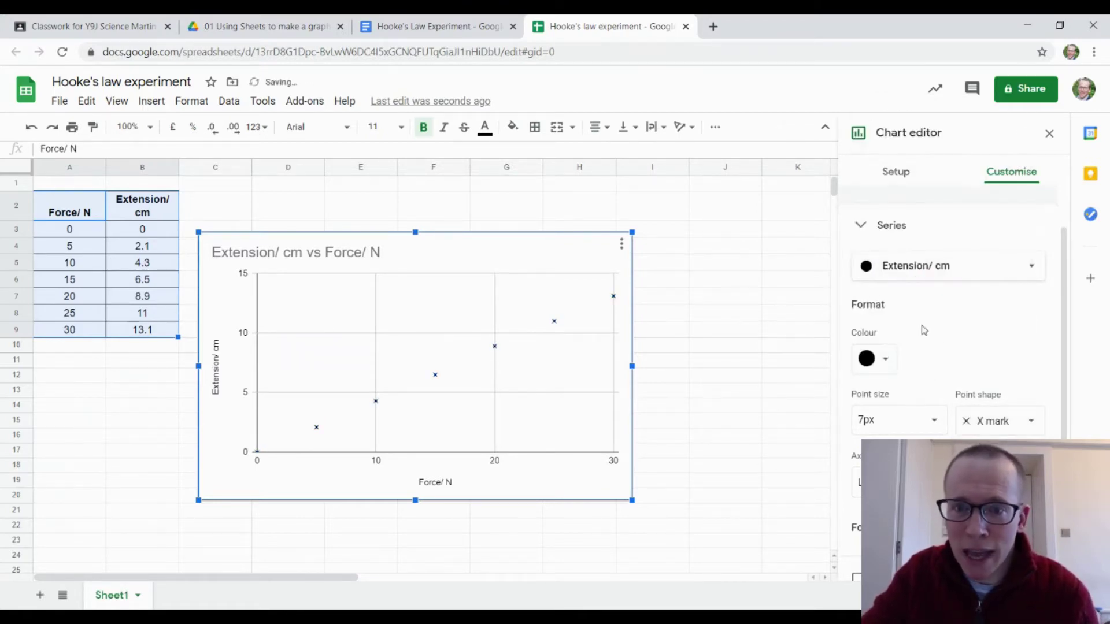
pyautogui.click(937, 420)
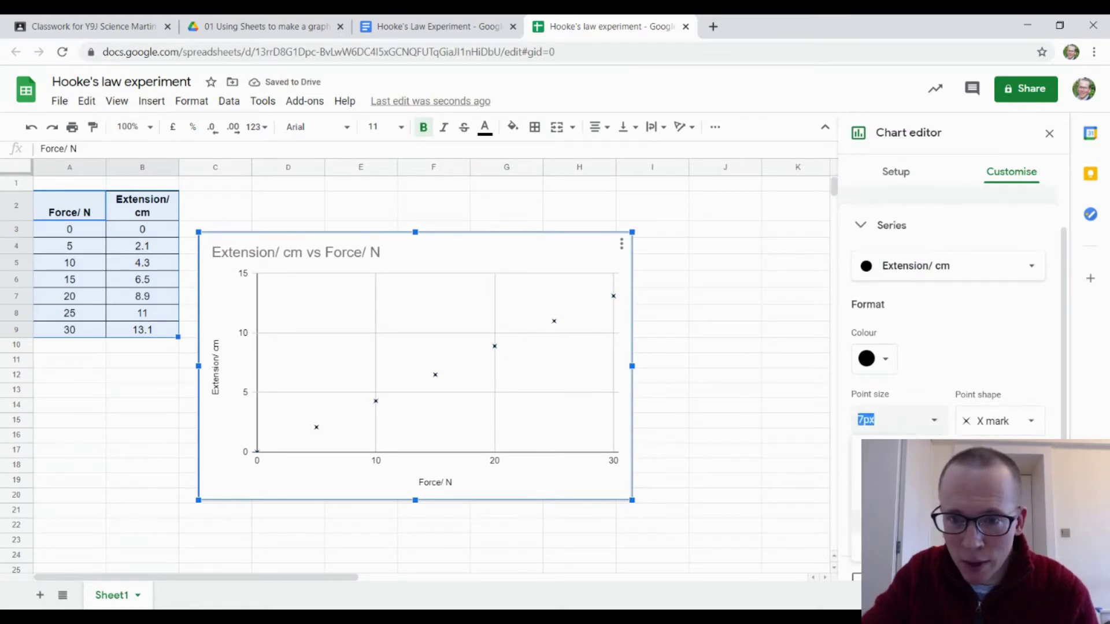
pyautogui.click(884, 522)
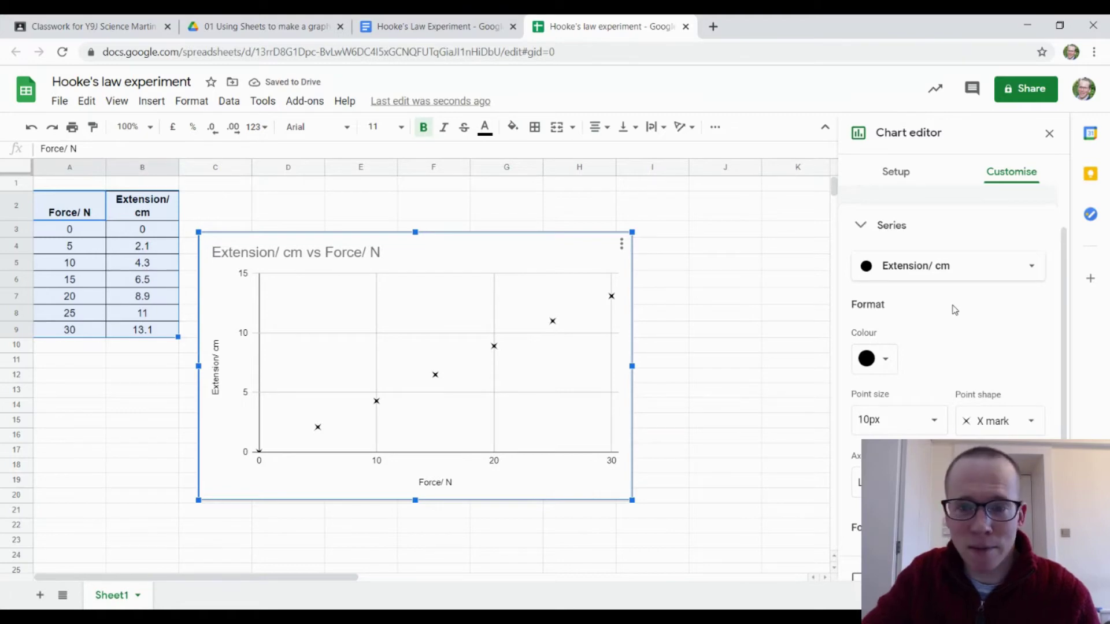
pyautogui.scroll(-1, 956, 306)
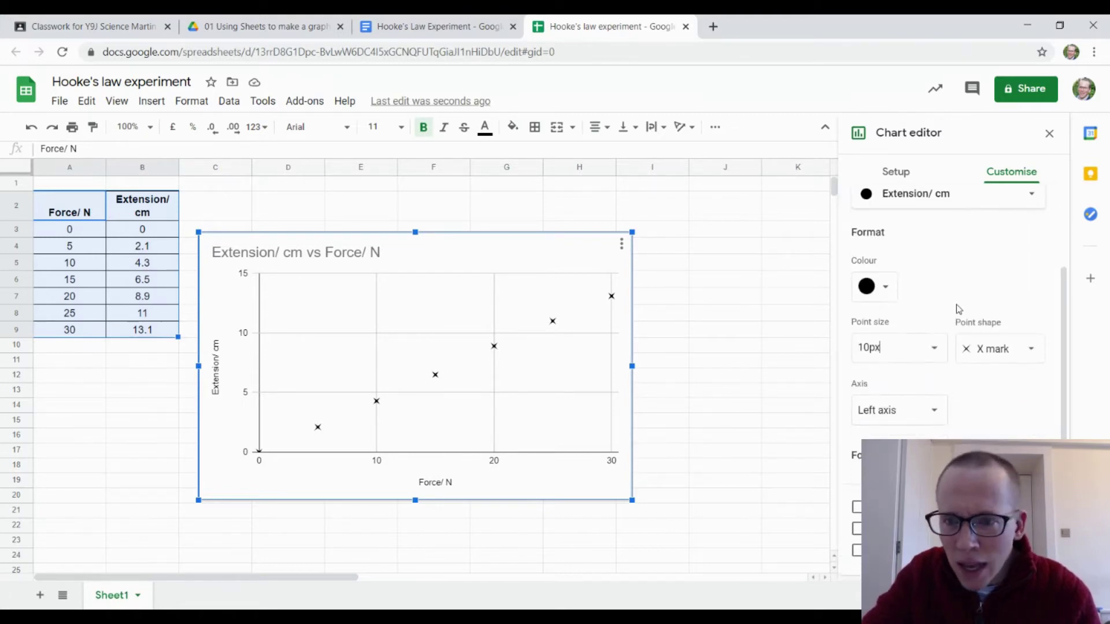
# Turn on a linear trend line for the Extension/ cm series
pyautogui.scroll(-2, 957, 304)
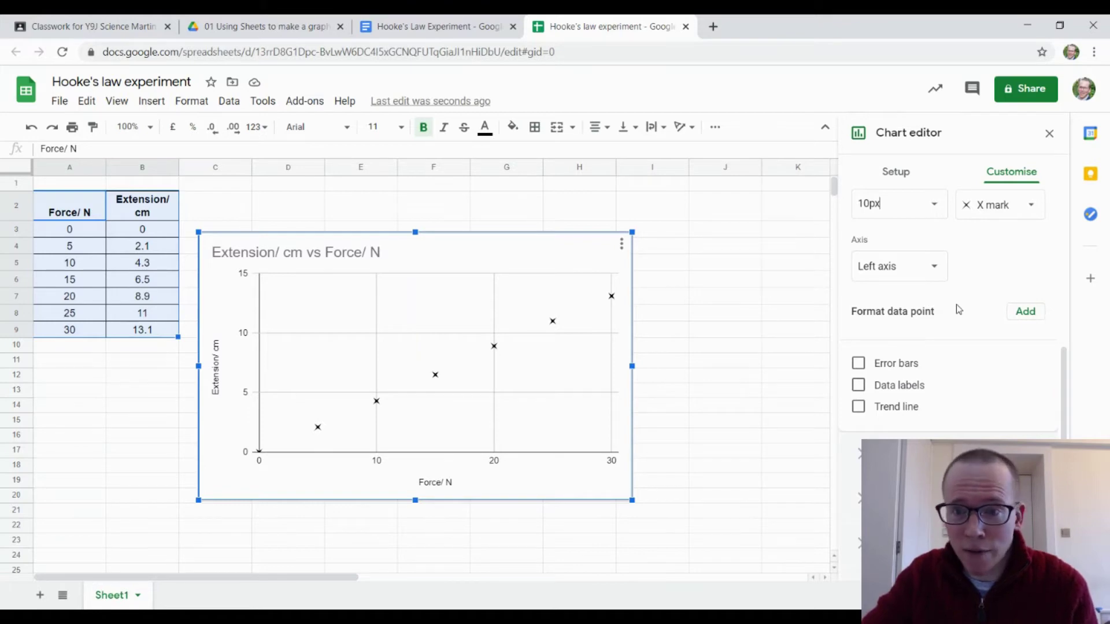
pyautogui.click(859, 408)
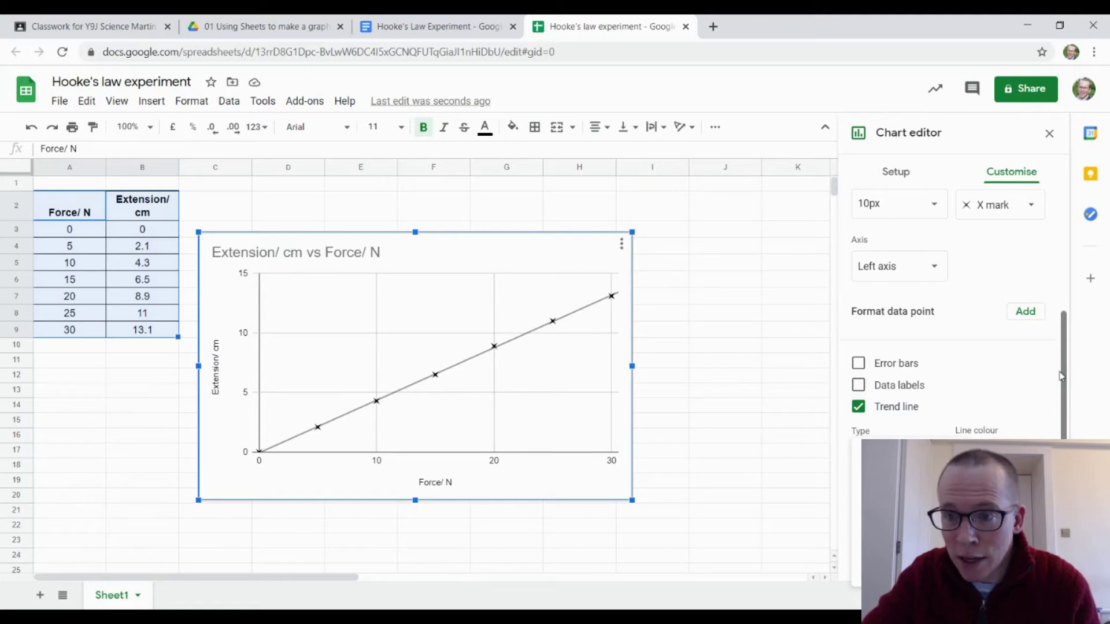
pyautogui.moveTo(1066, 376); pyautogui.dragTo(1067, 255)
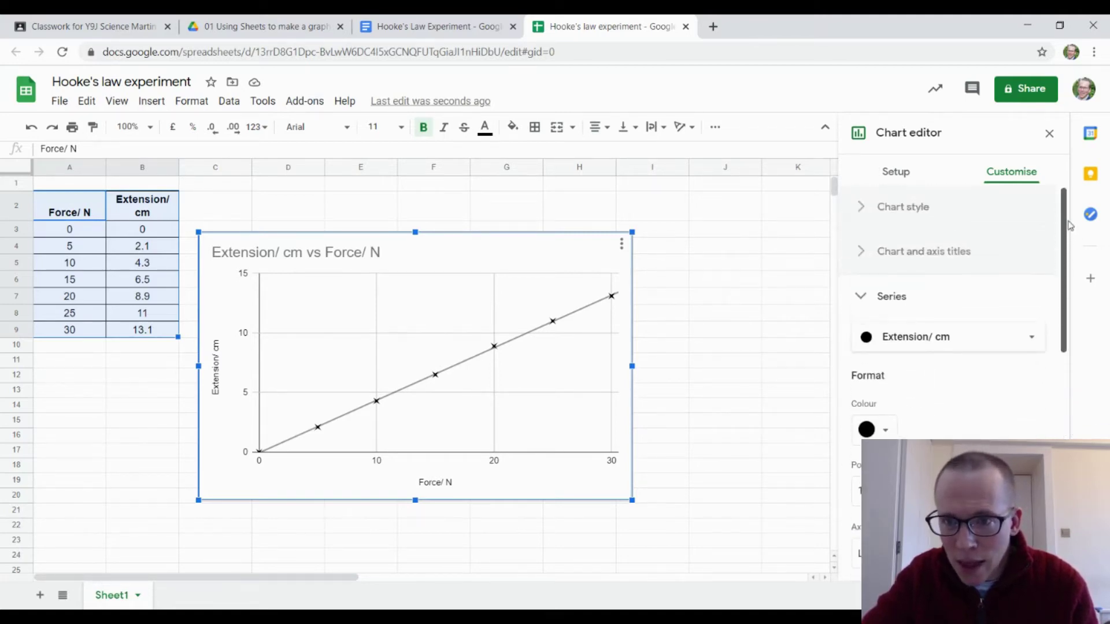
# Set the horizontal Force/ N axis minimum to 0 and maximum to 30
pyautogui.click(907, 295)
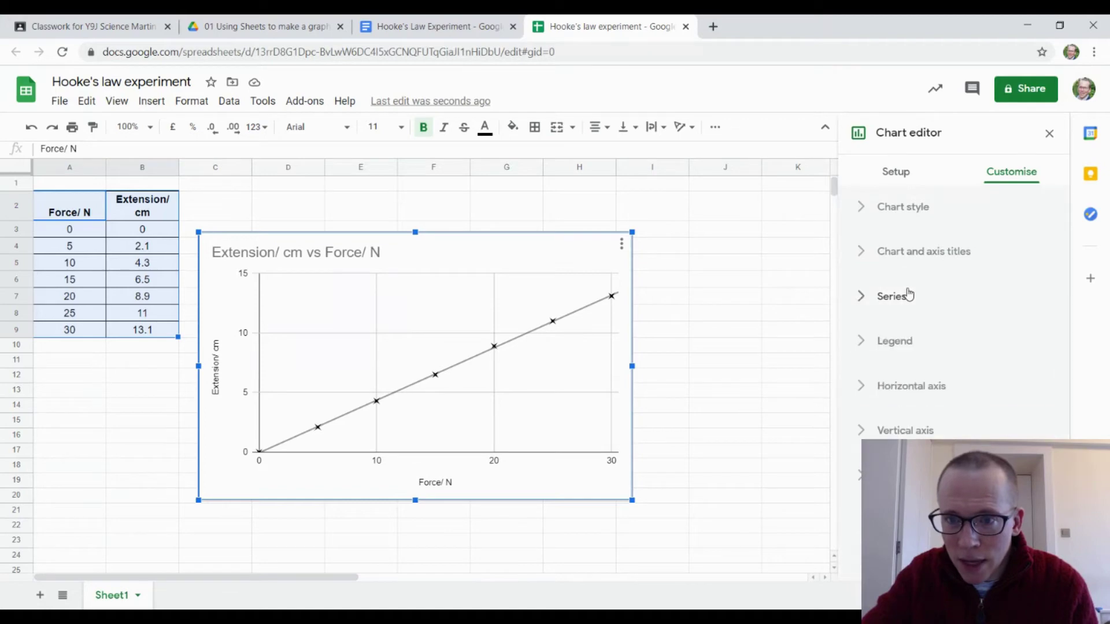
pyautogui.click(908, 387)
pyautogui.scroll(-4, 950, 335)
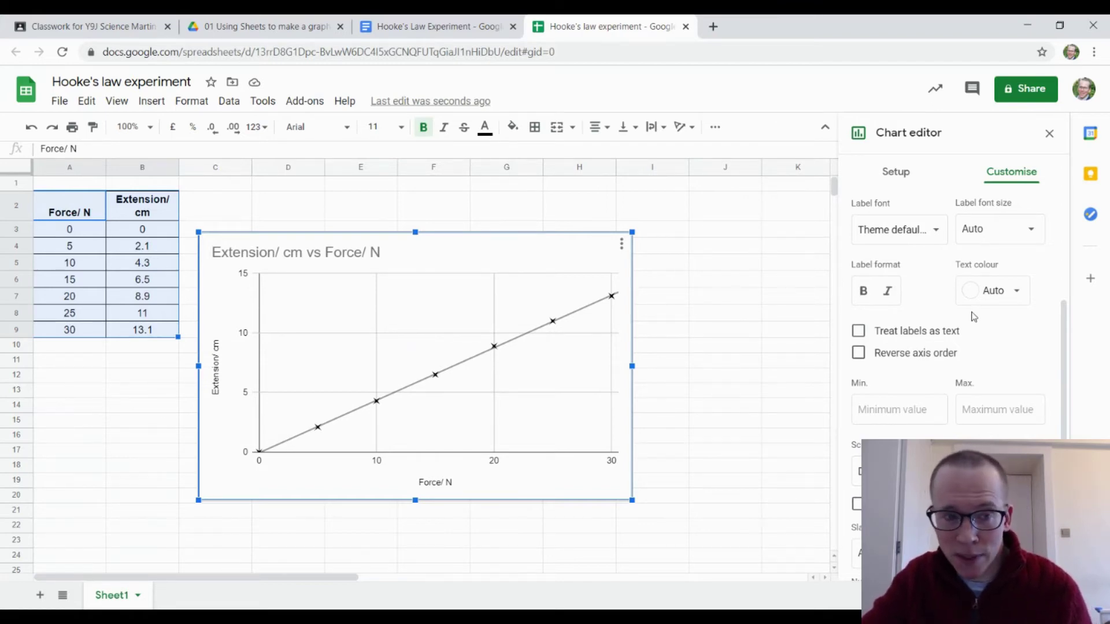
pyautogui.click(925, 411)
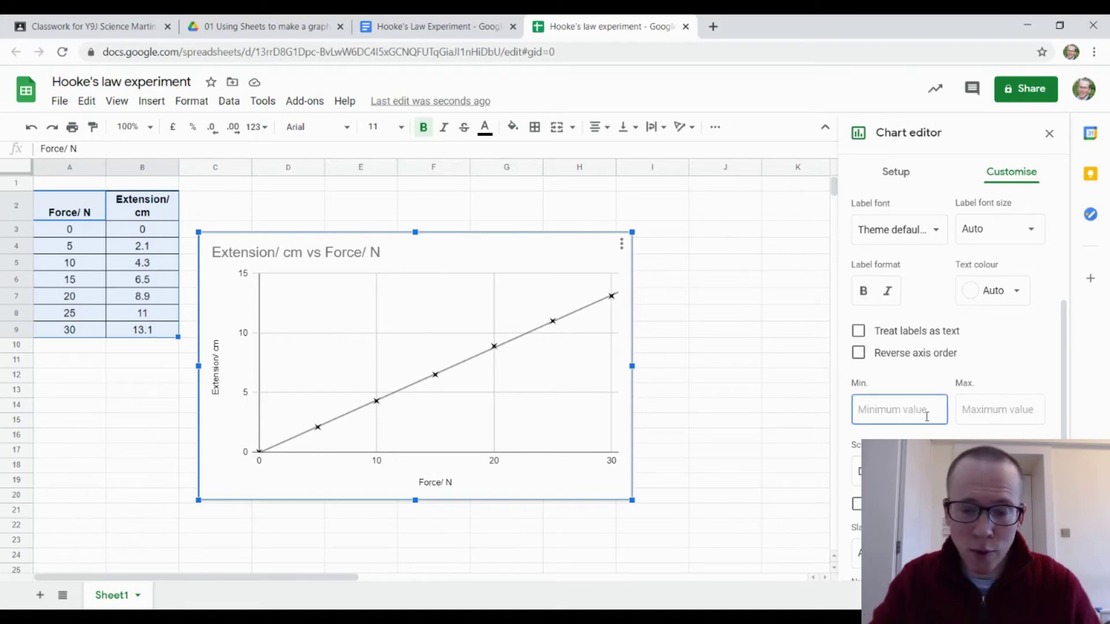
pyautogui.write('0')
pyautogui.press('Tab')
pyautogui.write('30')
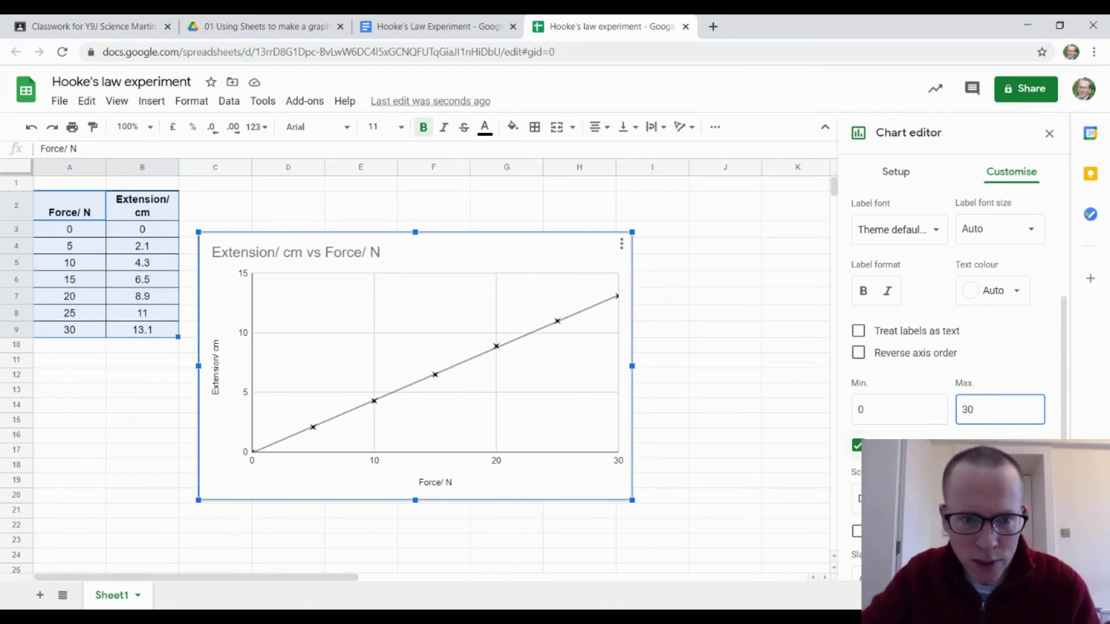
# Enter 0 as the vertical Extension/ cm axis minimum and 15 as its maximum
pyautogui.scroll(-3, 931, 379)
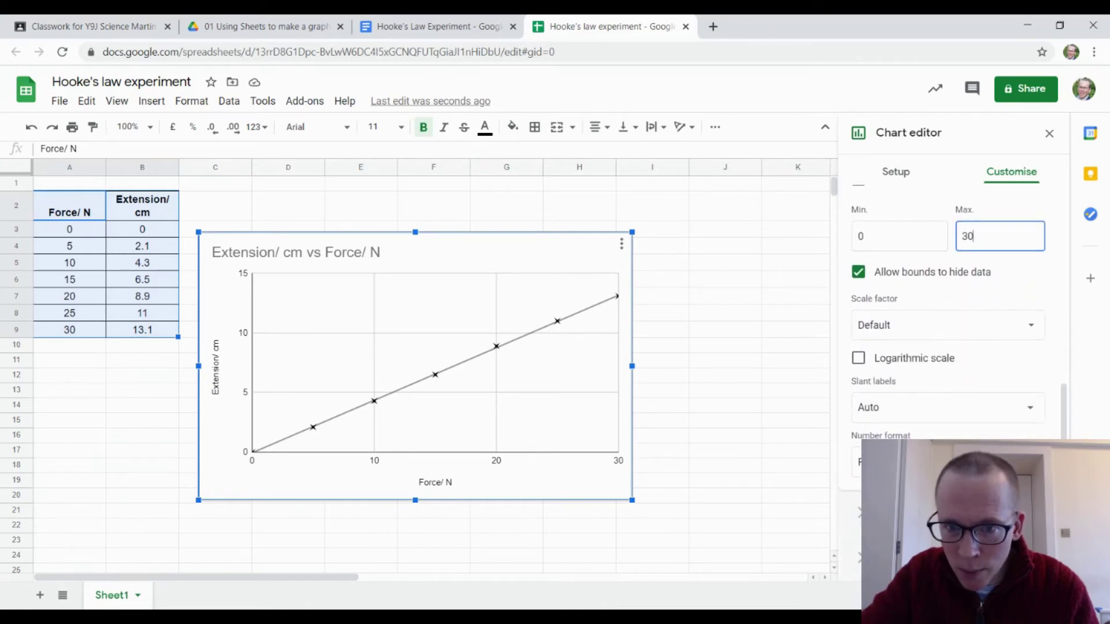
pyautogui.scroll(3, 948, 346)
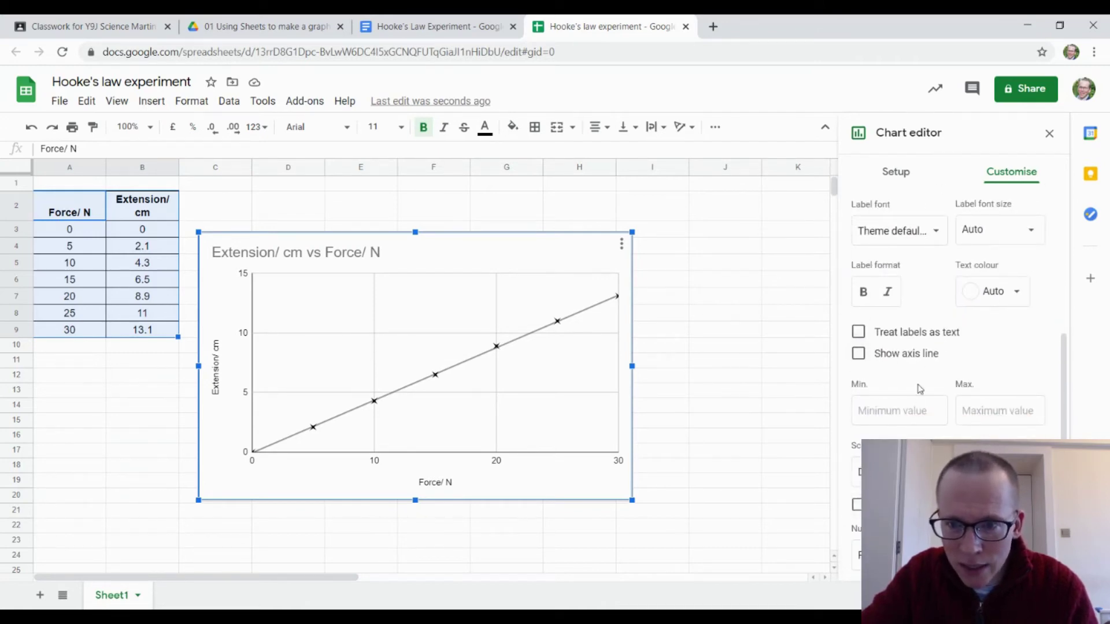
pyautogui.click(910, 412)
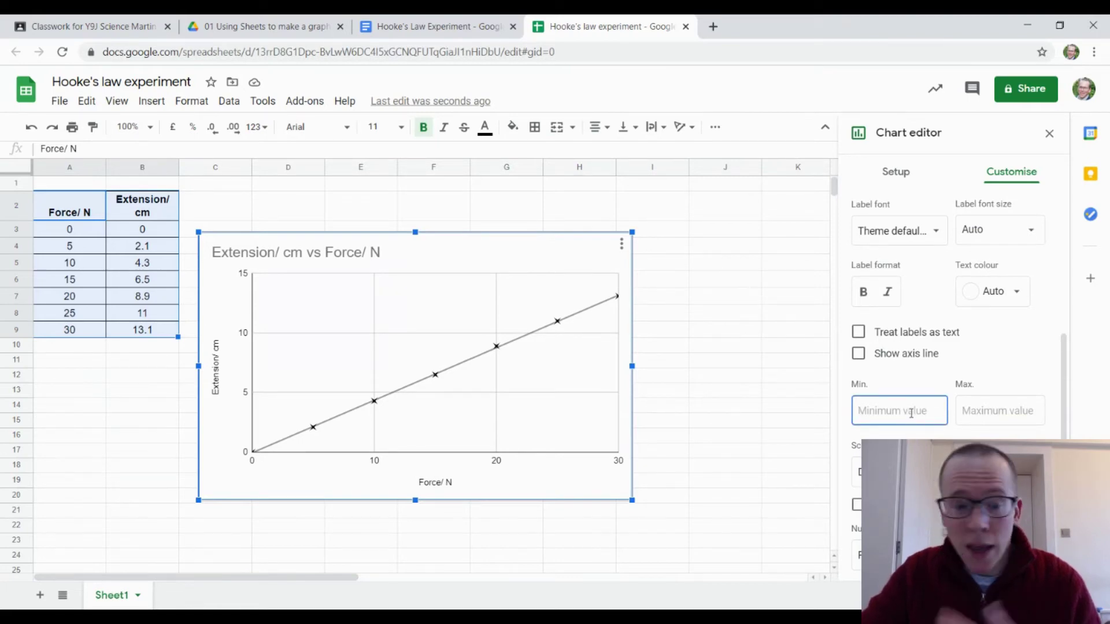
pyautogui.write('0')
pyautogui.press('Tab')
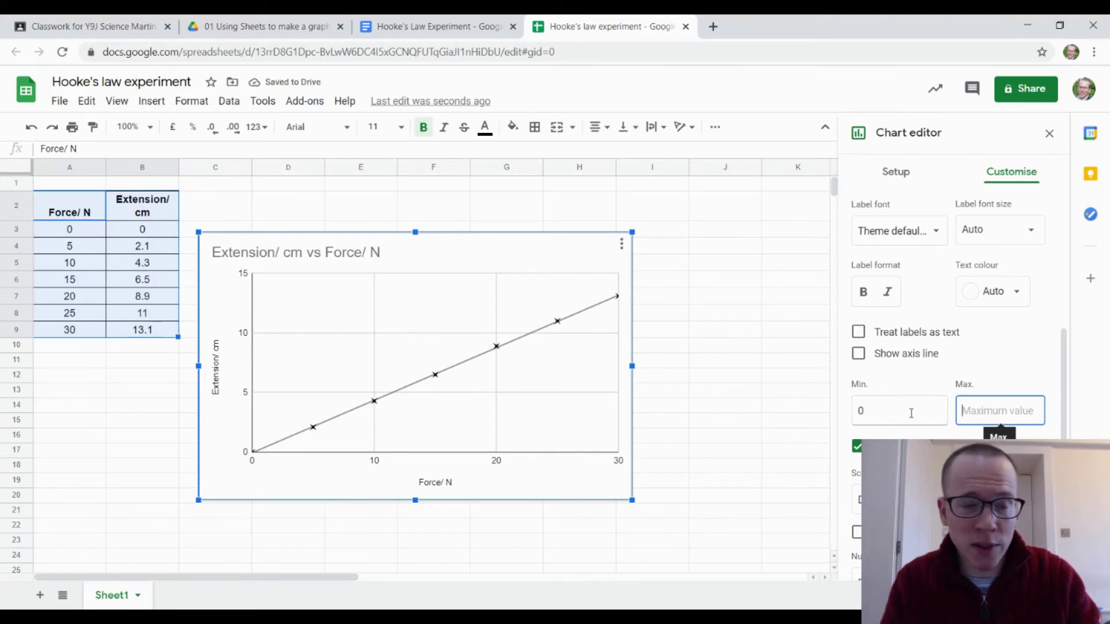
pyautogui.write('14')
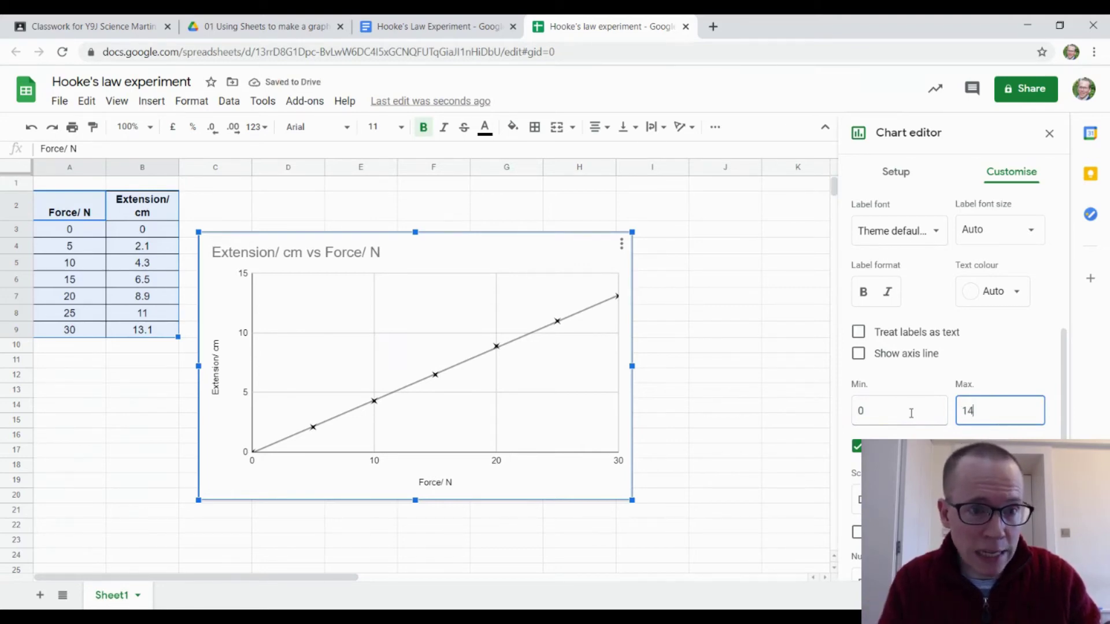
pyautogui.press('BackSpace')
pyautogui.write('5')
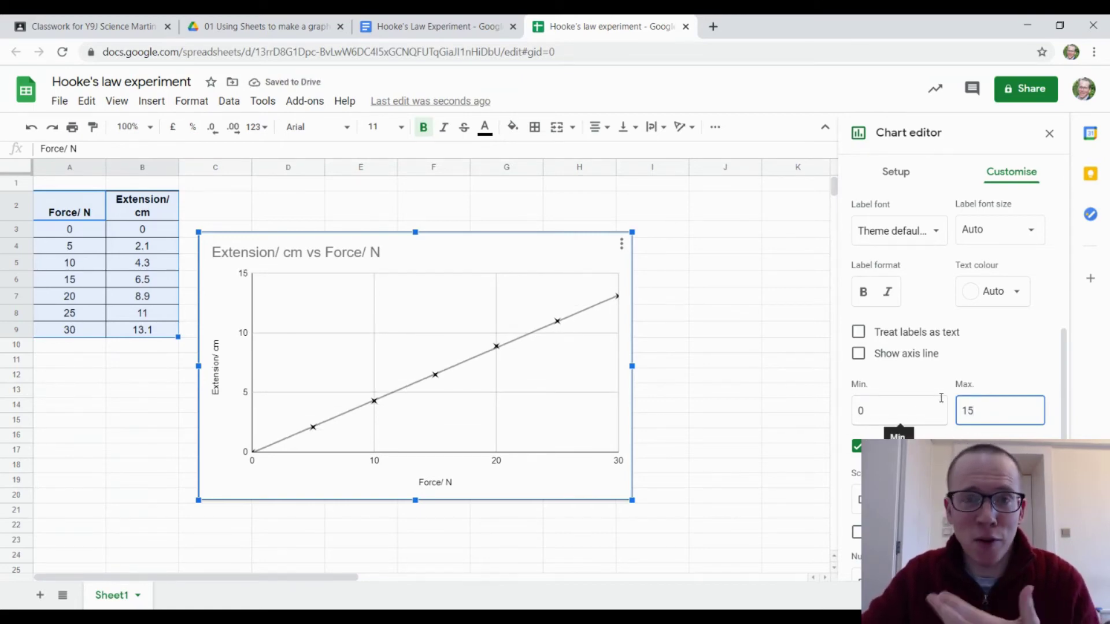
pyautogui.scroll(-1, 941, 398)
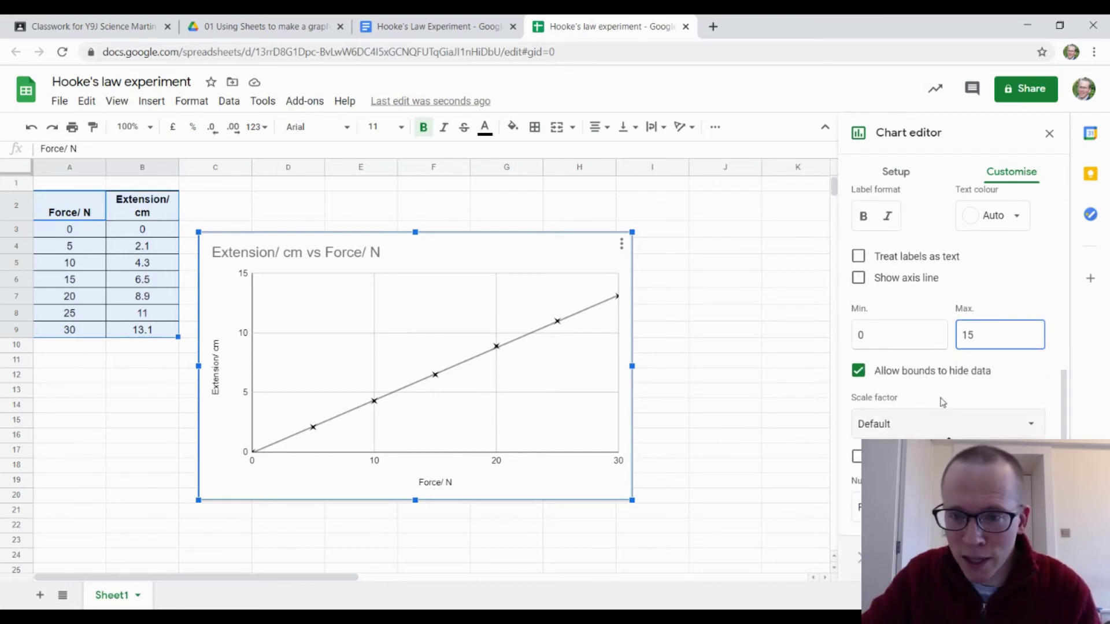
pyautogui.scroll(3, 942, 400)
# Give the vertical axis gridlines a major step of 5 and a minor step of 1
pyautogui.click(918, 240)
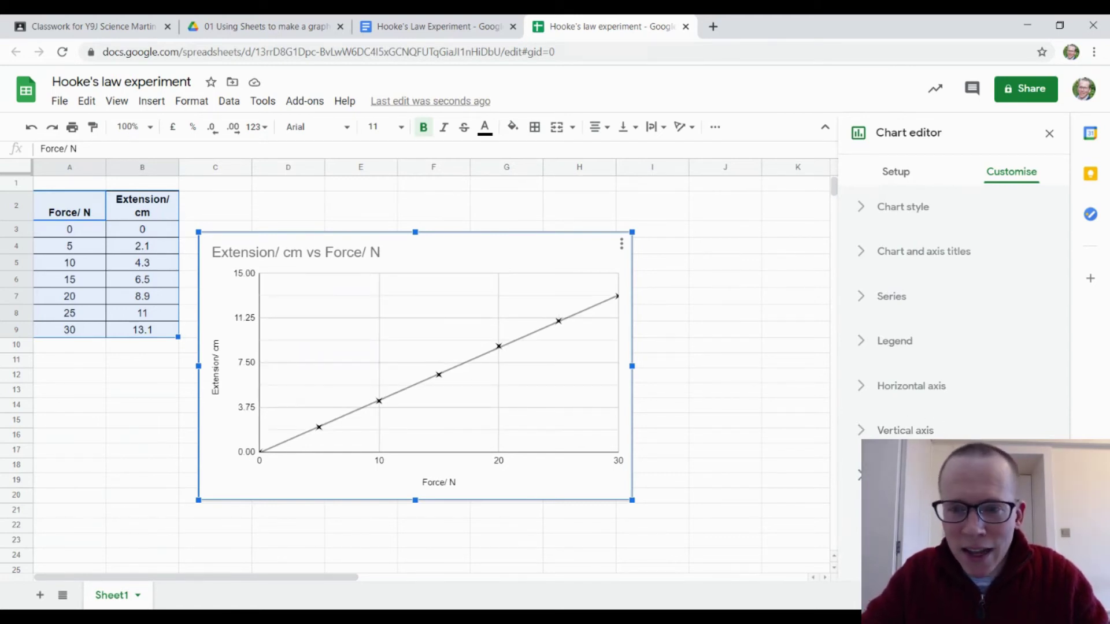
pyautogui.click(919, 476)
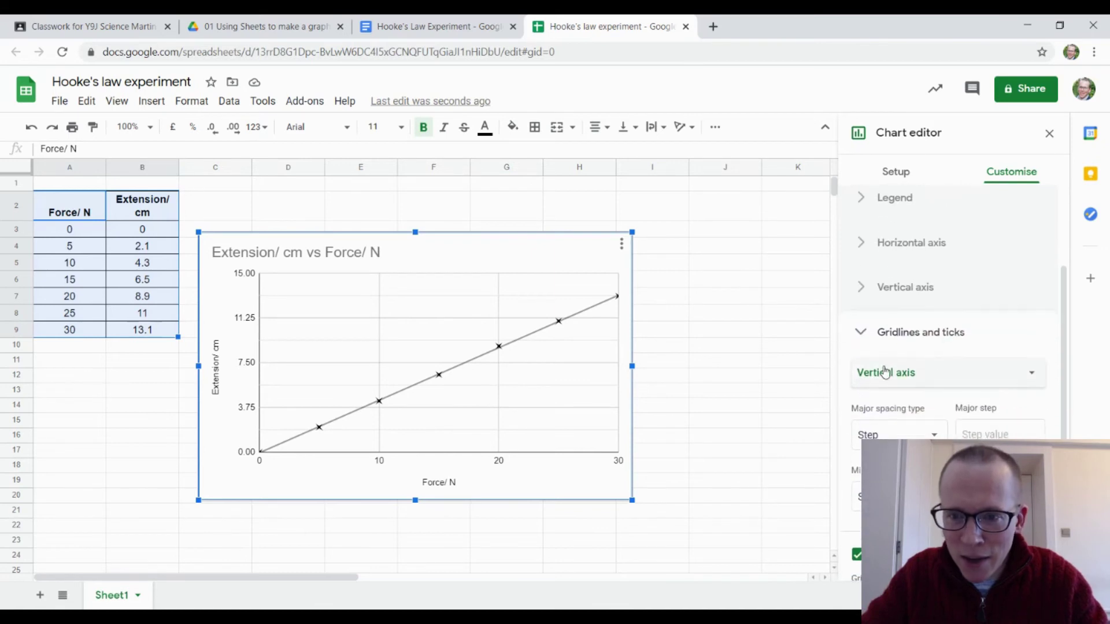
pyautogui.scroll(-1, 902, 373)
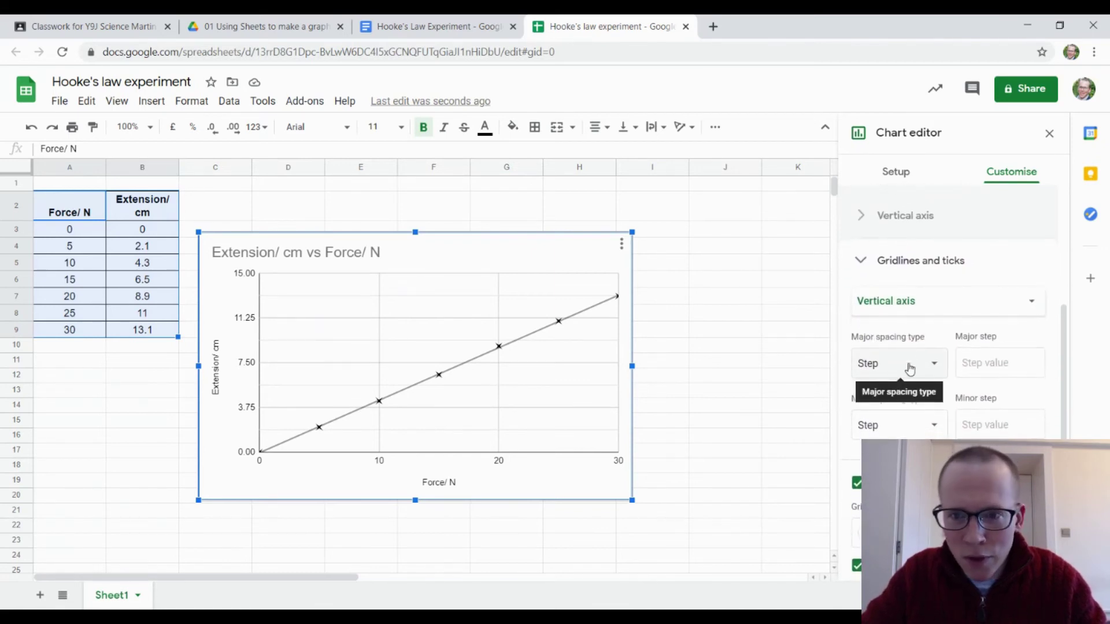
pyautogui.click(982, 365)
pyautogui.write('5')
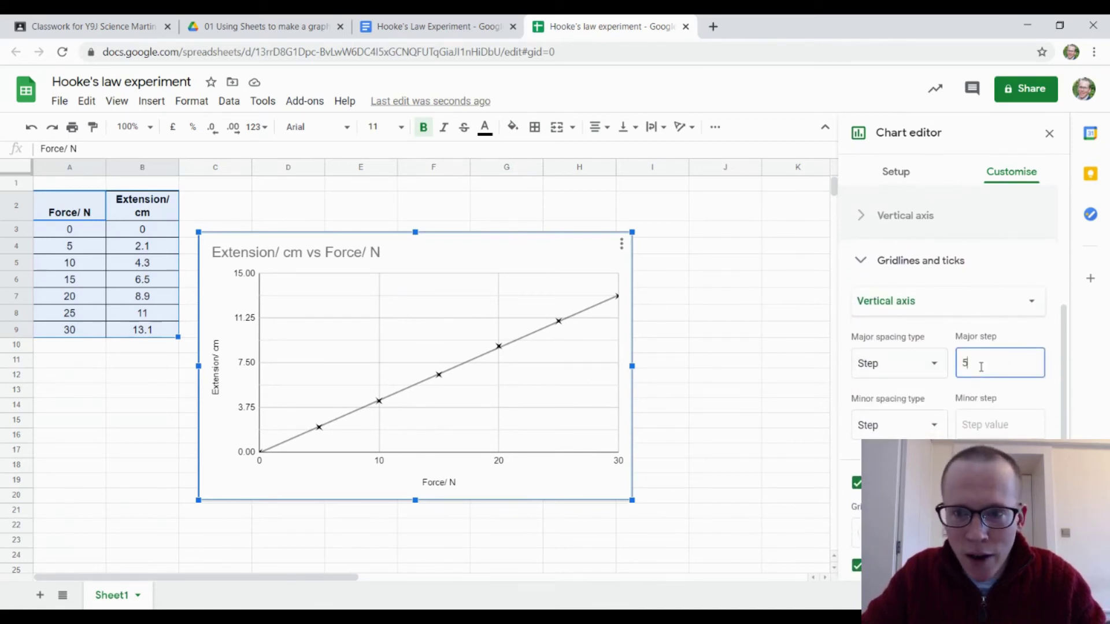
pyautogui.click(987, 425)
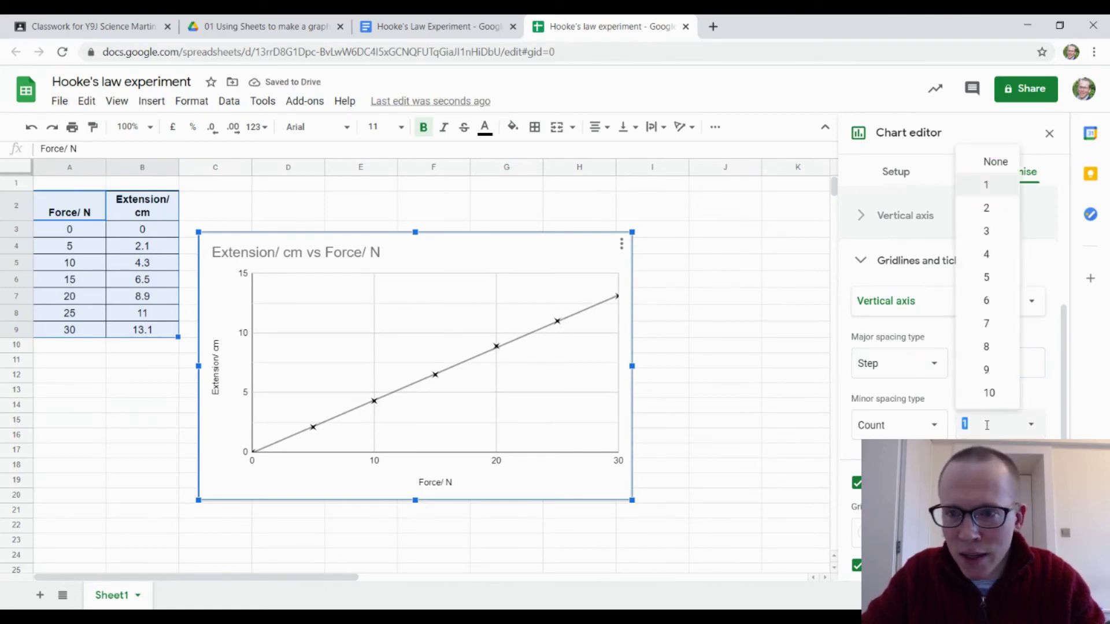
pyautogui.click(912, 425)
pyautogui.click(893, 397)
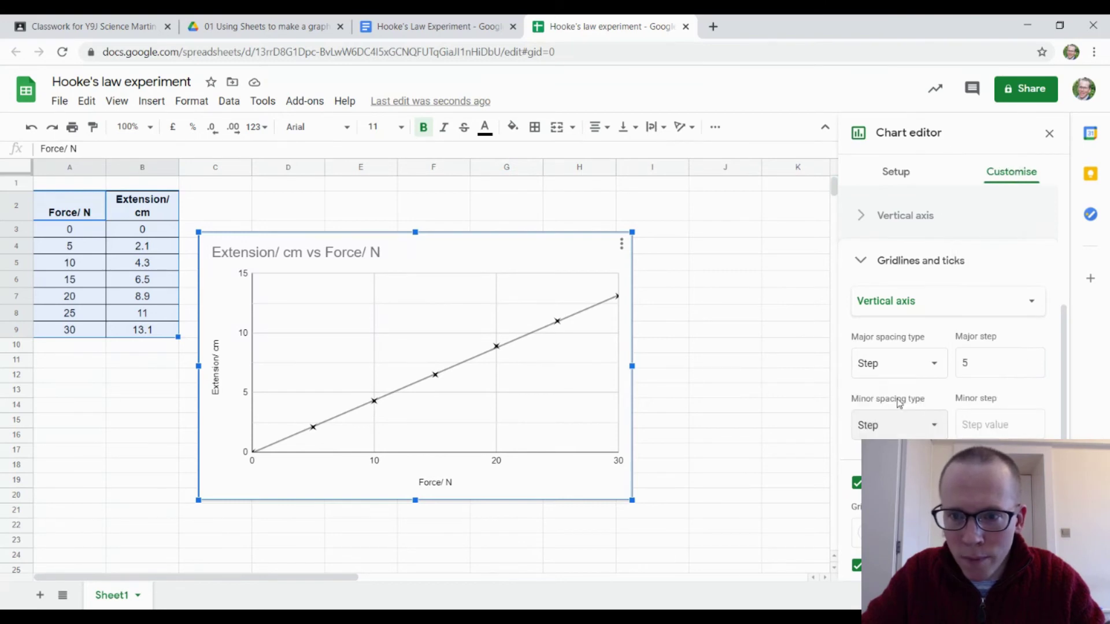
pyautogui.click(991, 428)
pyautogui.write('1')
pyautogui.click(991, 366)
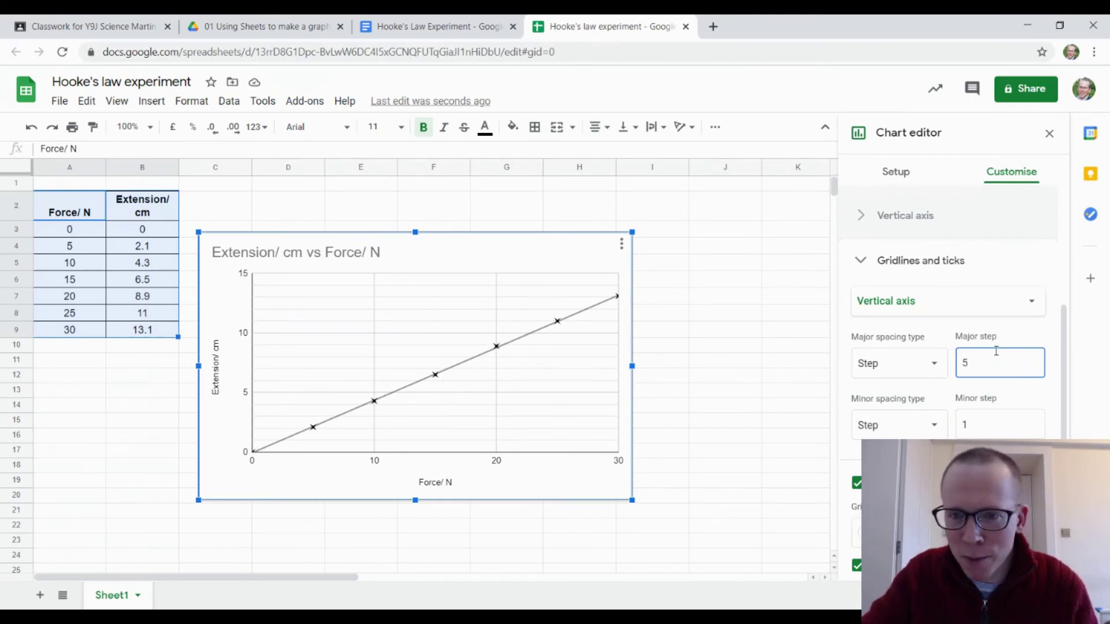
# Give the horizontal axis gridlines a major step of 5 and a minor step of 1
pyautogui.scroll(3, 955, 413)
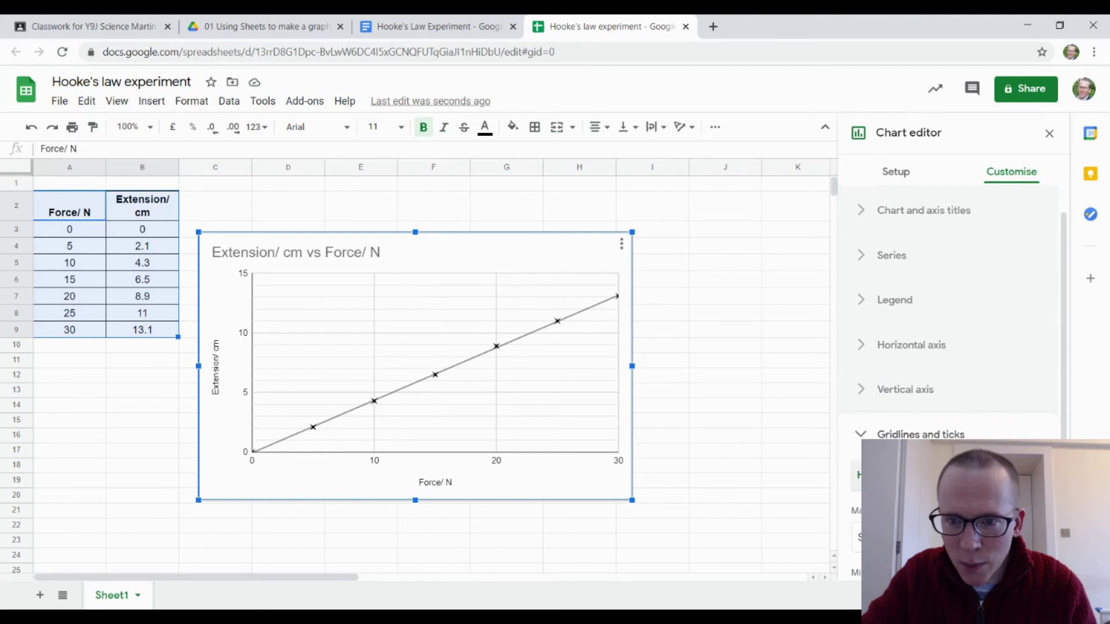
pyautogui.scroll(-2, 960, 422)
pyautogui.scroll(-2, 962, 425)
pyautogui.click(975, 318)
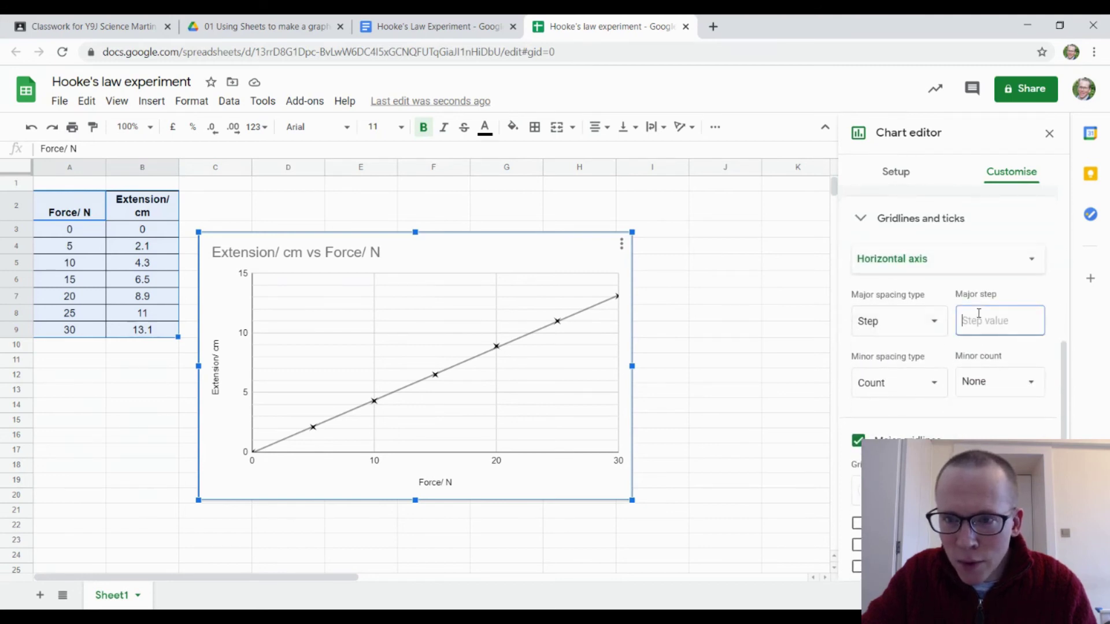
pyautogui.write('5')
pyautogui.click(901, 381)
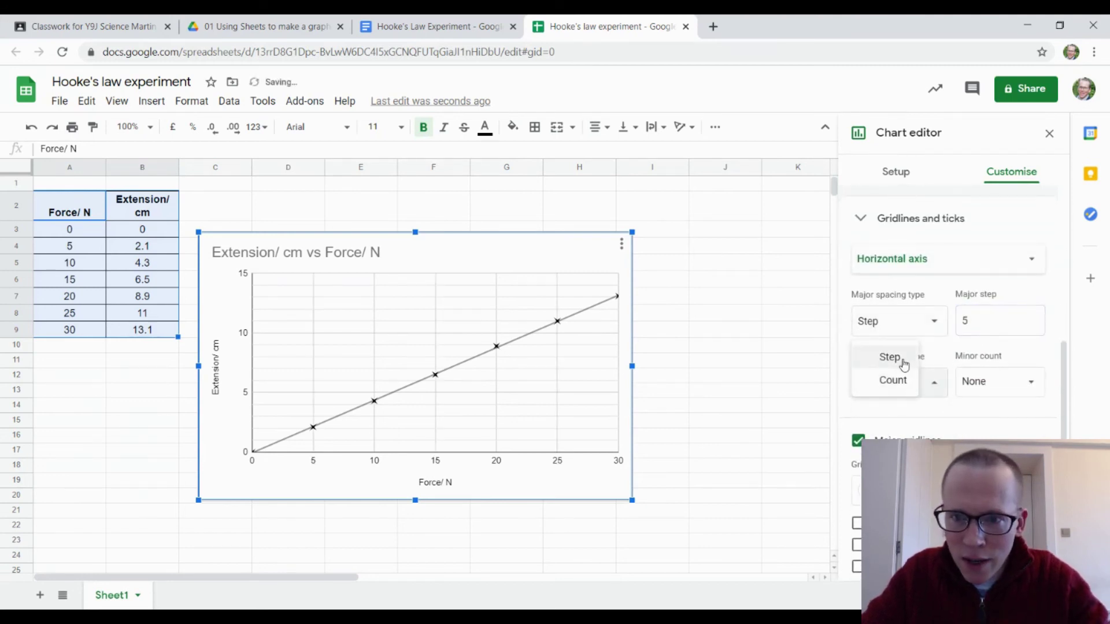
pyautogui.click(903, 361)
pyautogui.click(999, 383)
pyautogui.write('1')
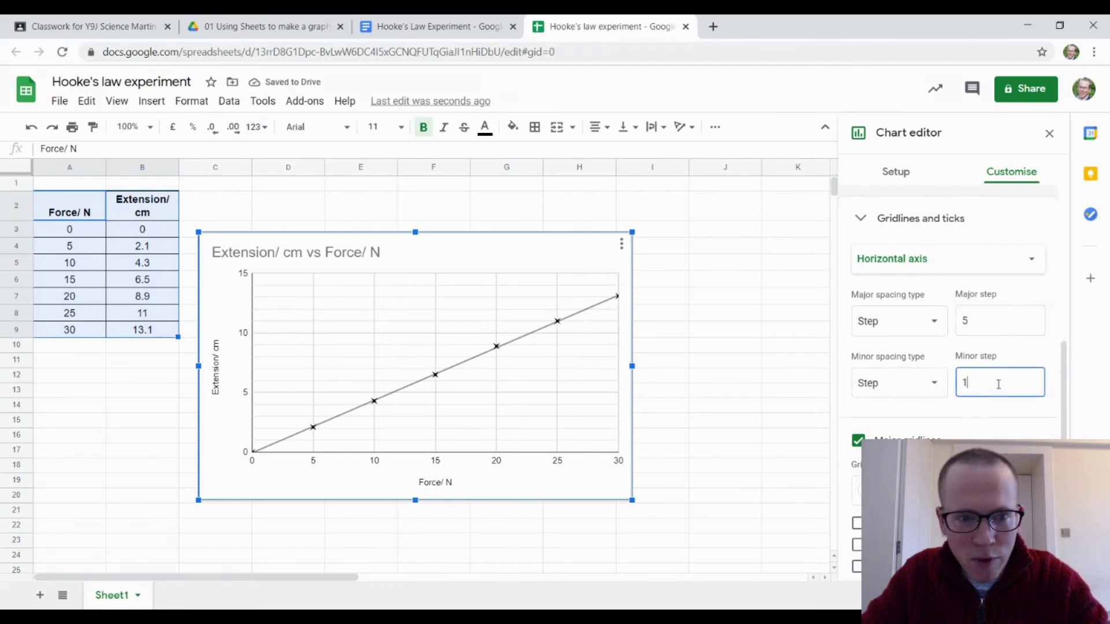
pyautogui.click(989, 322)
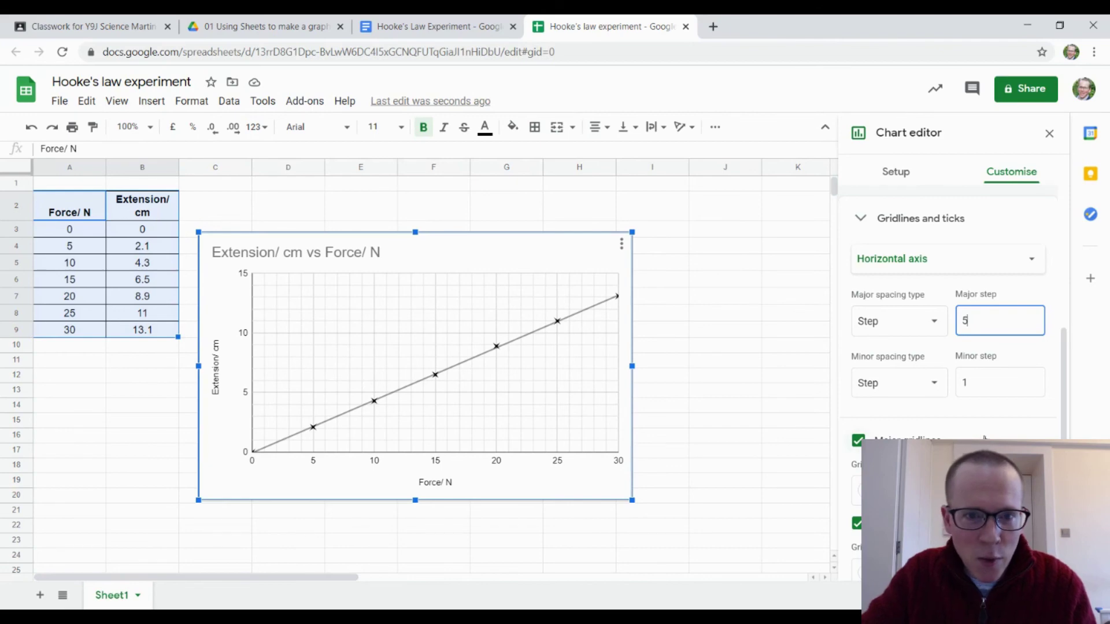
# Turn on horizontal axis major ticks and place them outside the plot area
pyautogui.scroll(-2, 949, 370)
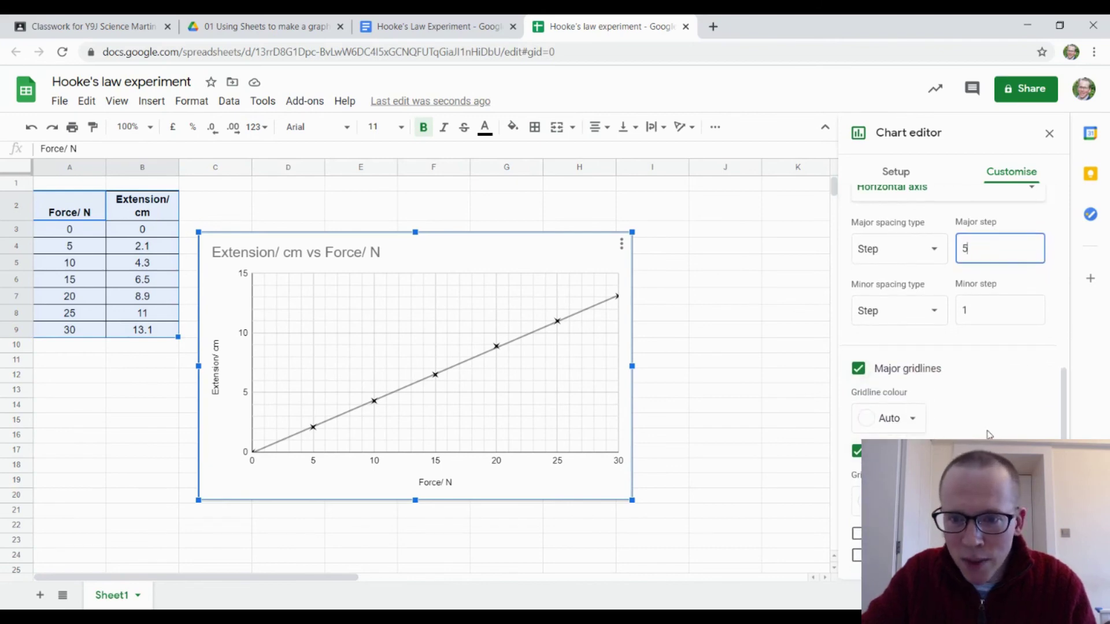
pyautogui.click(857, 533)
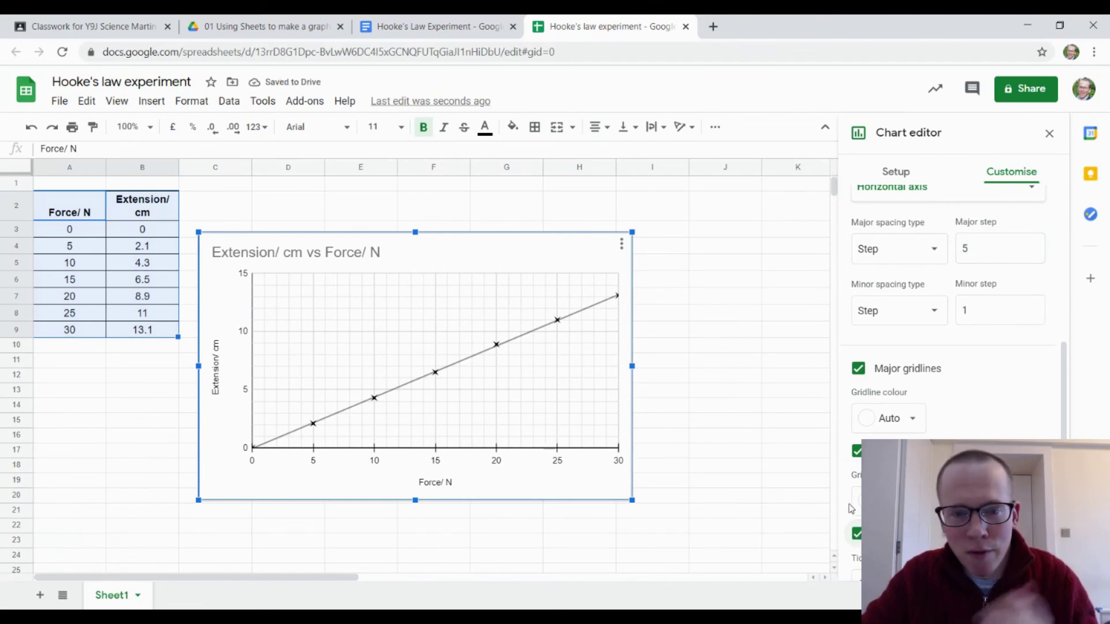
pyautogui.scroll(-2, 948, 407)
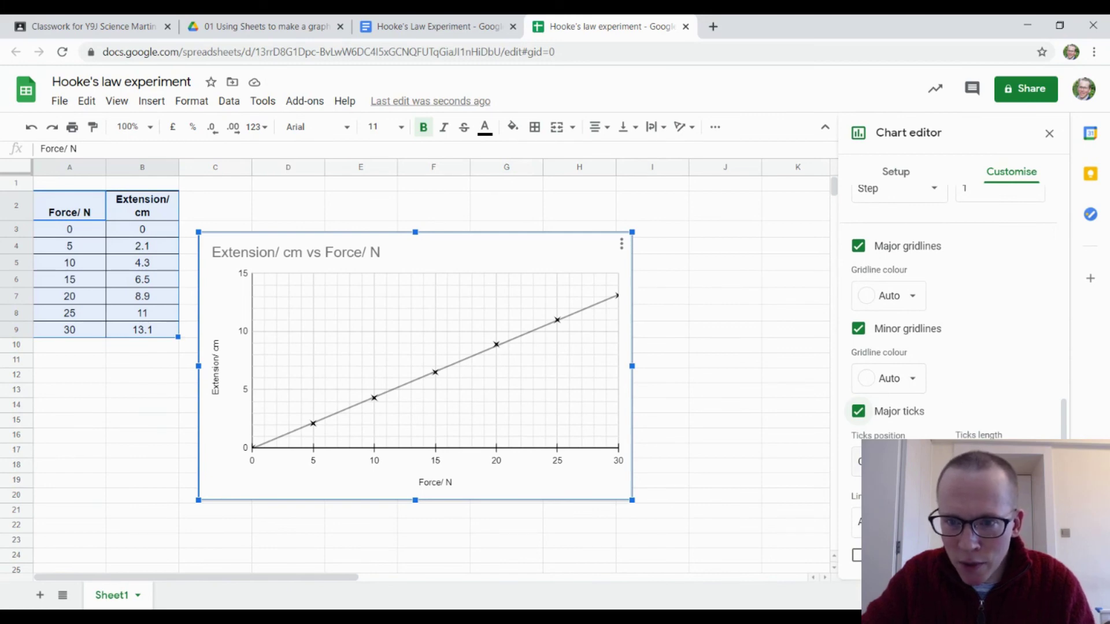
pyautogui.click(868, 462)
pyautogui.click(904, 414)
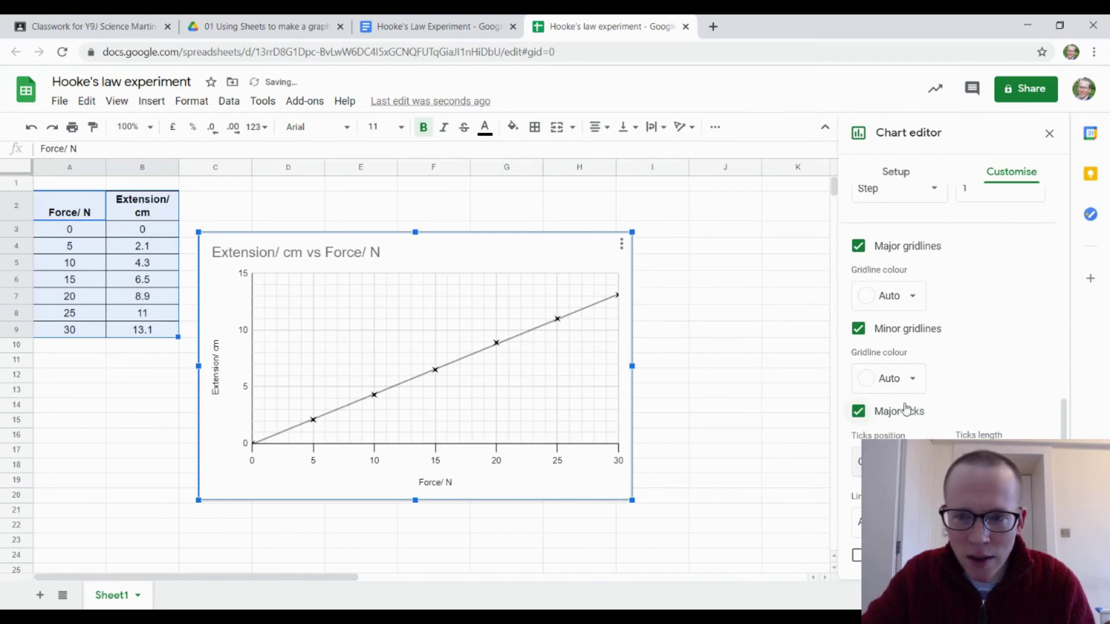
pyautogui.scroll(5, 951, 377)
# Place the vertical Extension/ cm axis major ticks outside the plot area
pyautogui.click(969, 360)
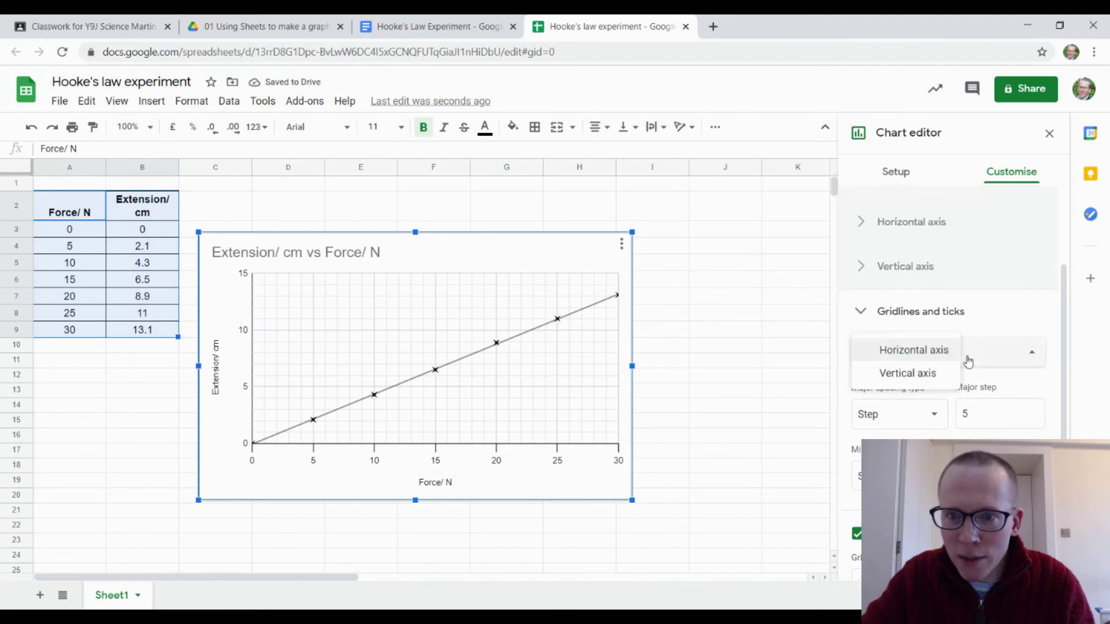
pyautogui.click(911, 373)
pyautogui.scroll(-2, 935, 382)
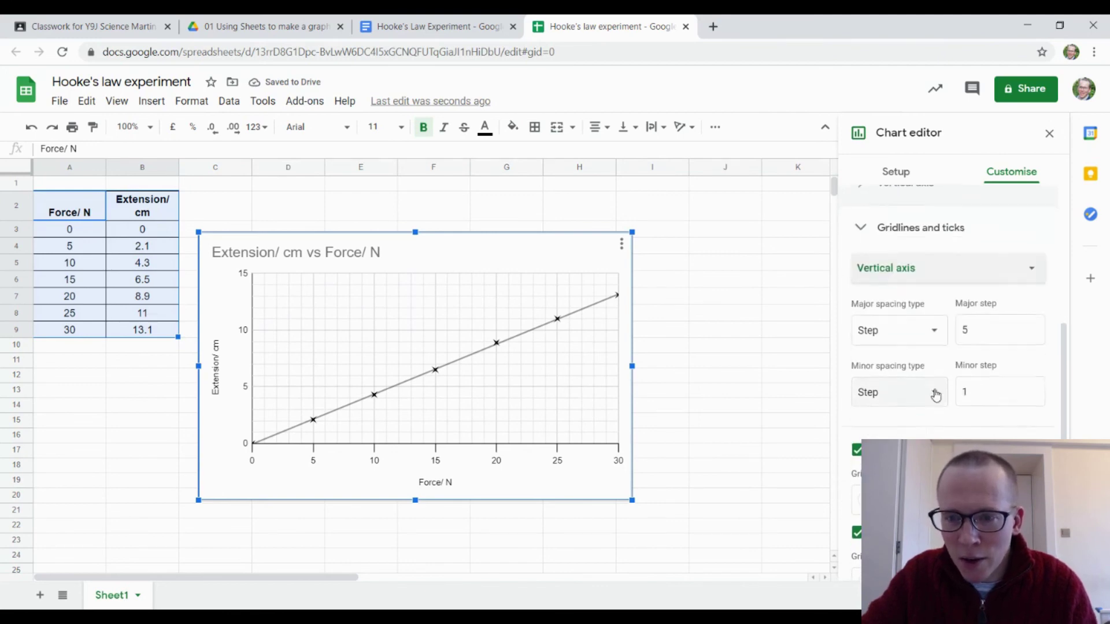
pyautogui.scroll(-2, 936, 396)
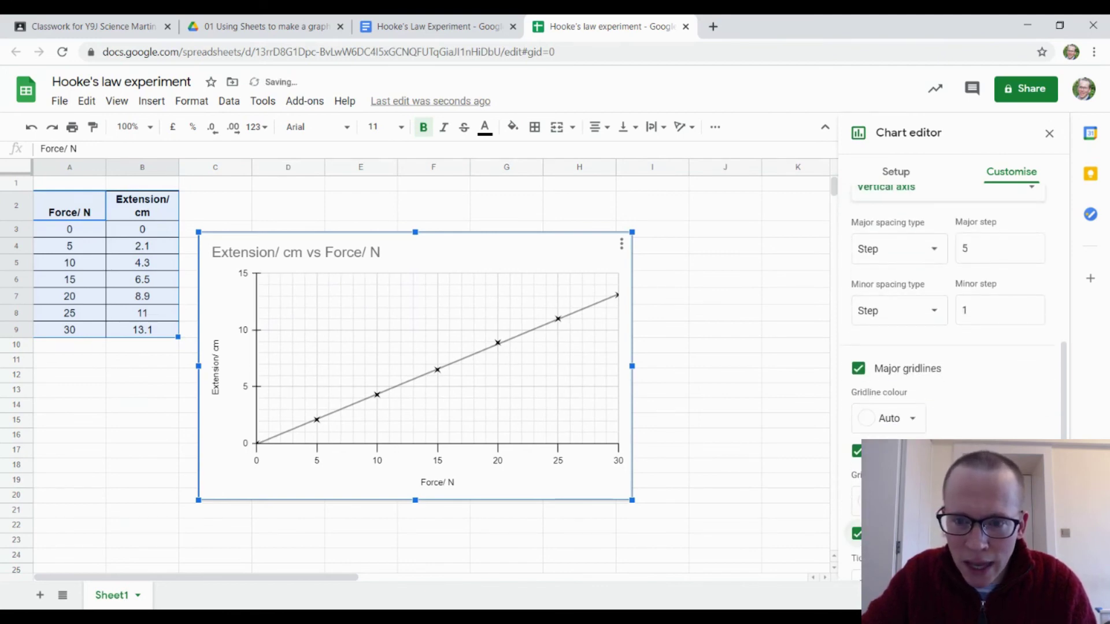
pyautogui.scroll(-2, 935, 395)
pyautogui.click(890, 458)
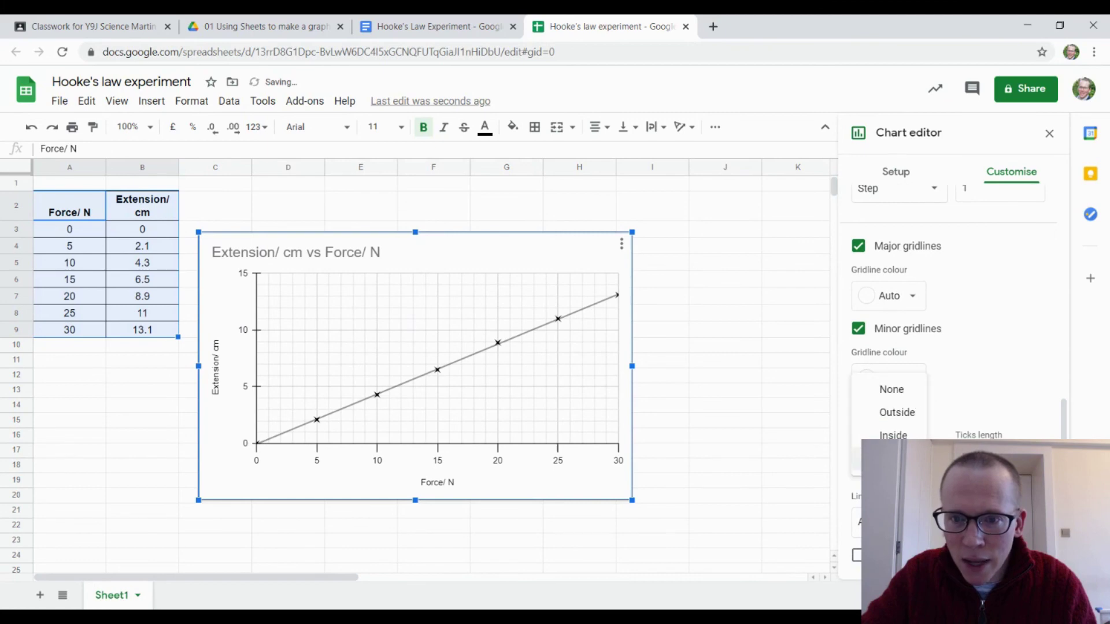
pyautogui.click(903, 412)
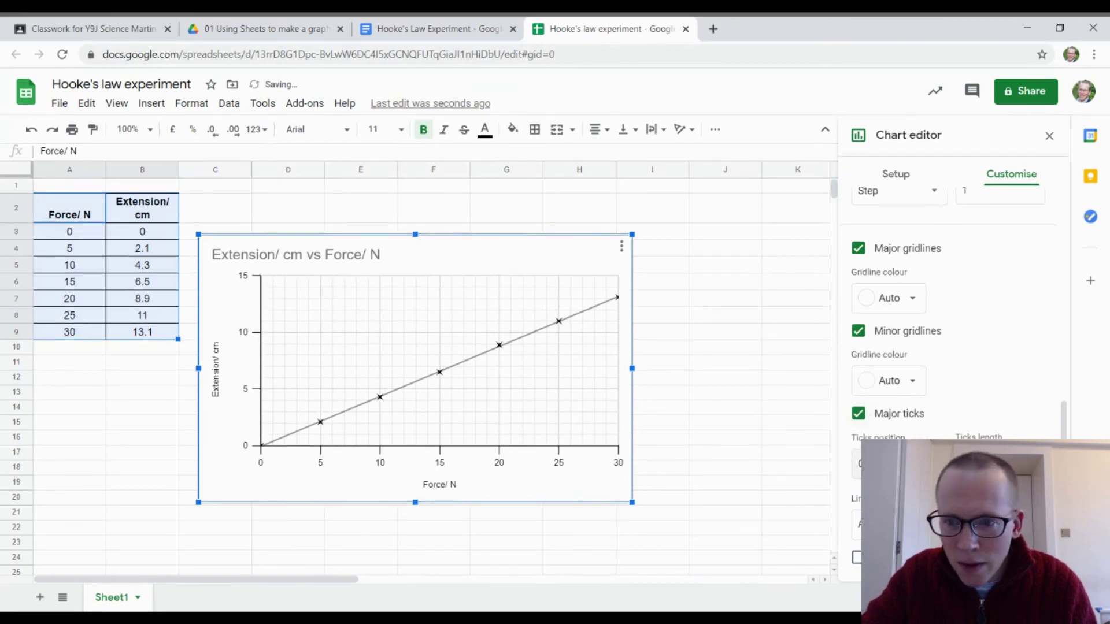